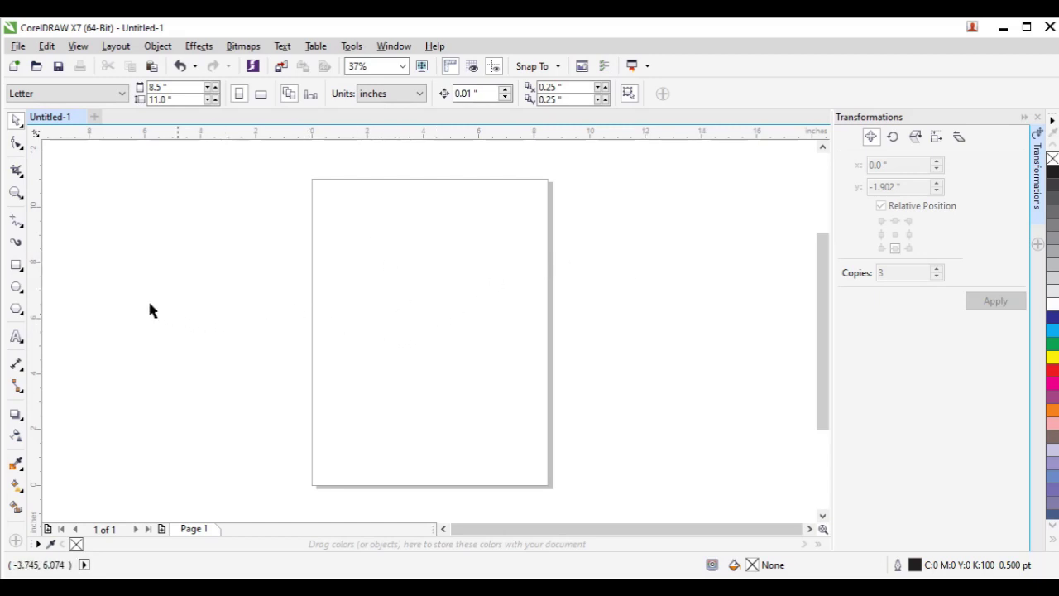
Draw a circle about 2.41 inches in diameter and place it in the page's upper-left area
click(16, 287)
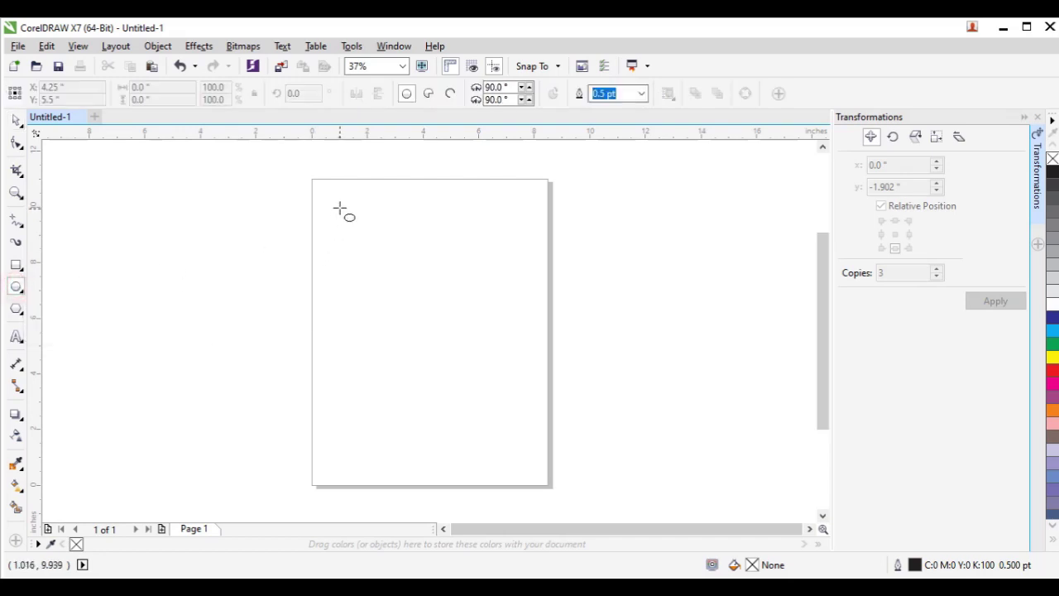
drag(340, 206, 369, 246)
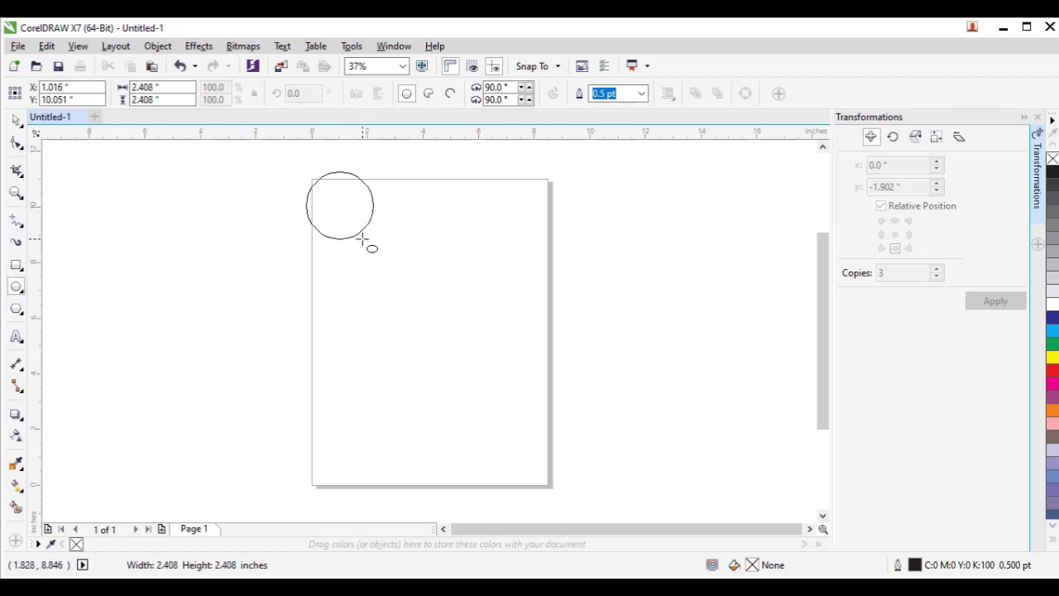
drag(340, 206, 369, 251)
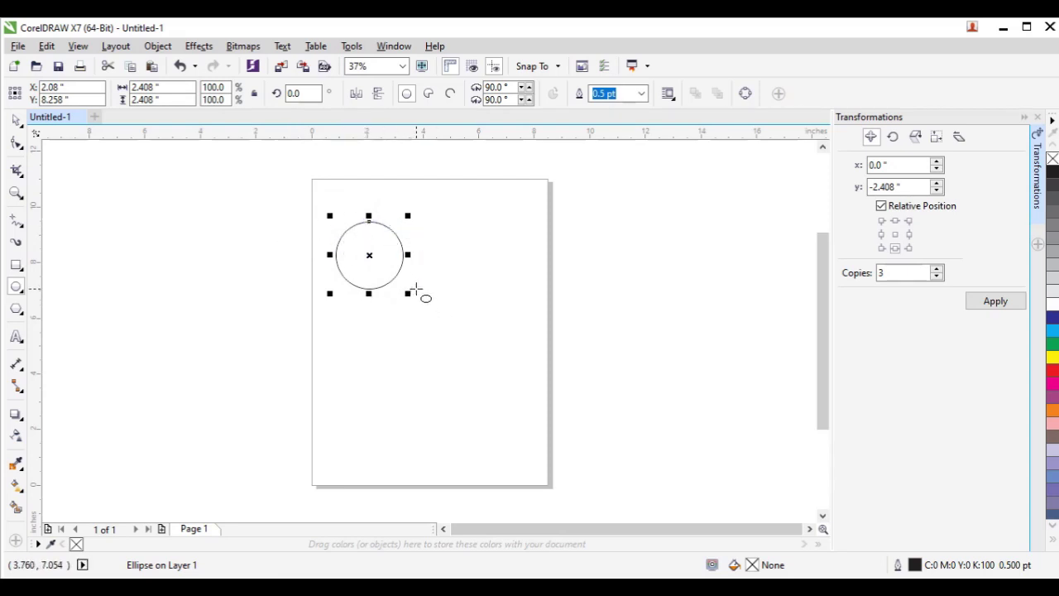
Copy and paste the circle, placing the pasted one near the page's upper-right corner at about X 6.11, Y 8.90 inches
right_click(369, 255)
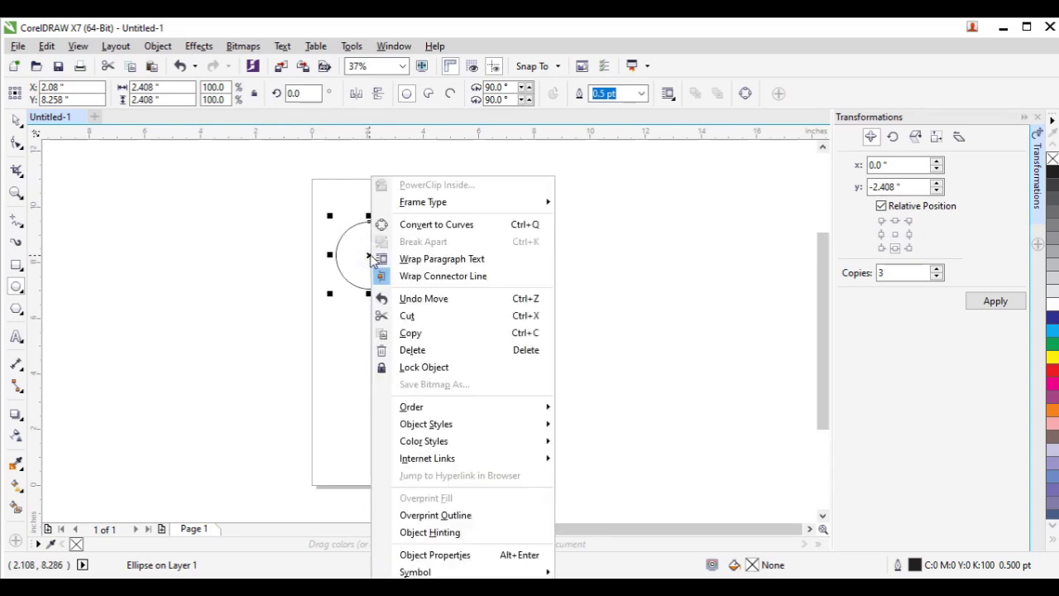
click(431, 334)
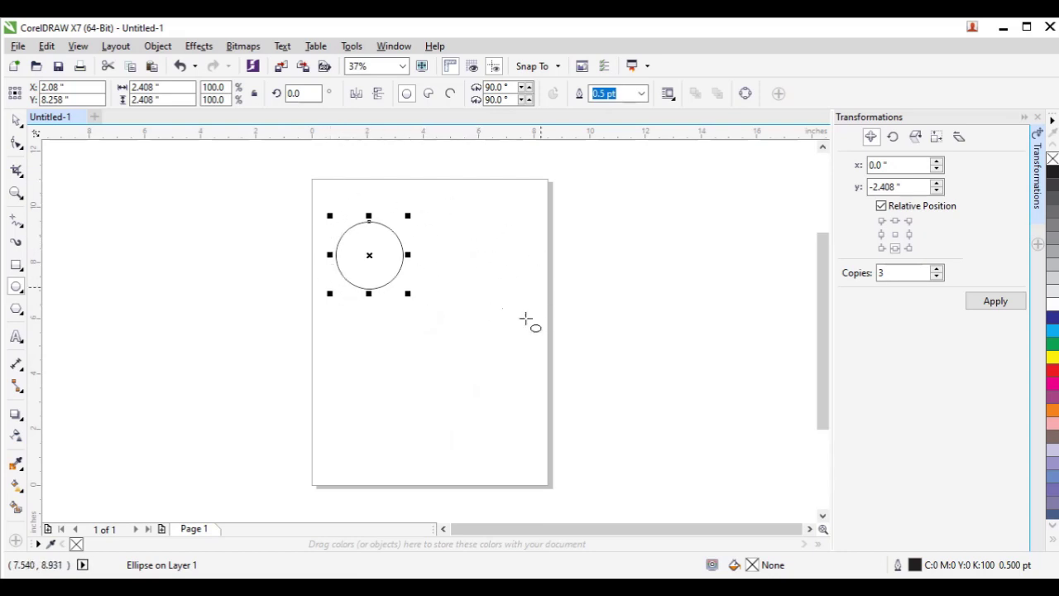
right_click(499, 246)
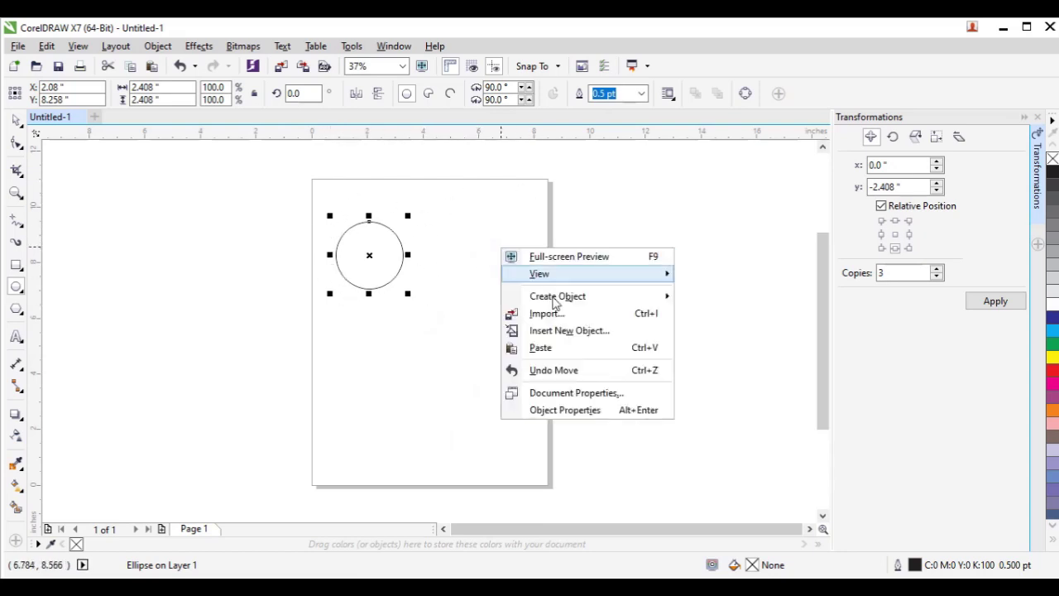
click(540, 347)
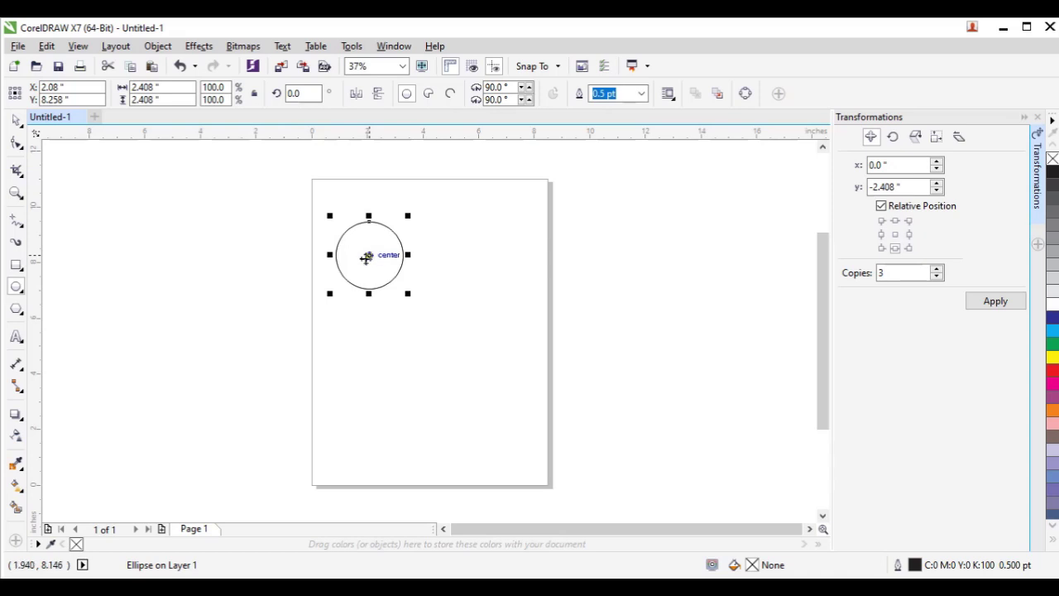
drag(369, 254, 482, 237)
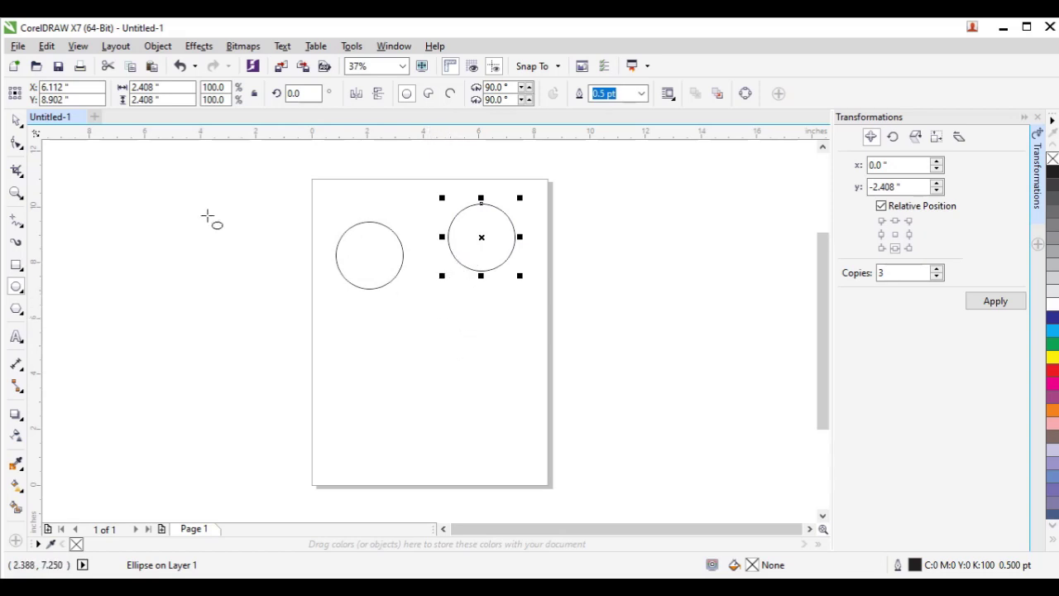
click(16, 120)
click(456, 340)
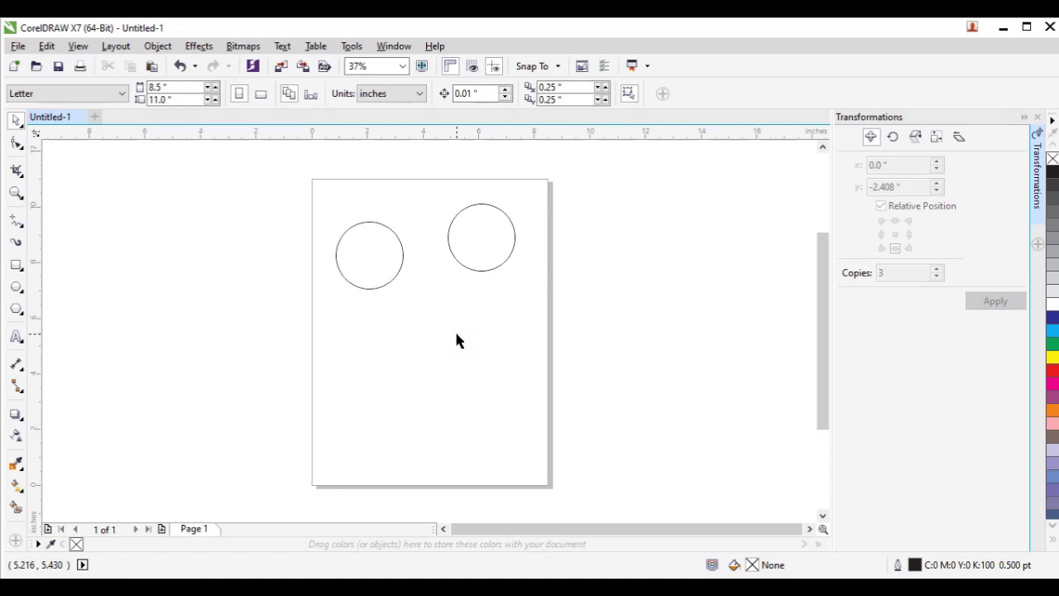
Duplicate the left circle and move the duplicate across the page's left edge, beside the original
click(384, 258)
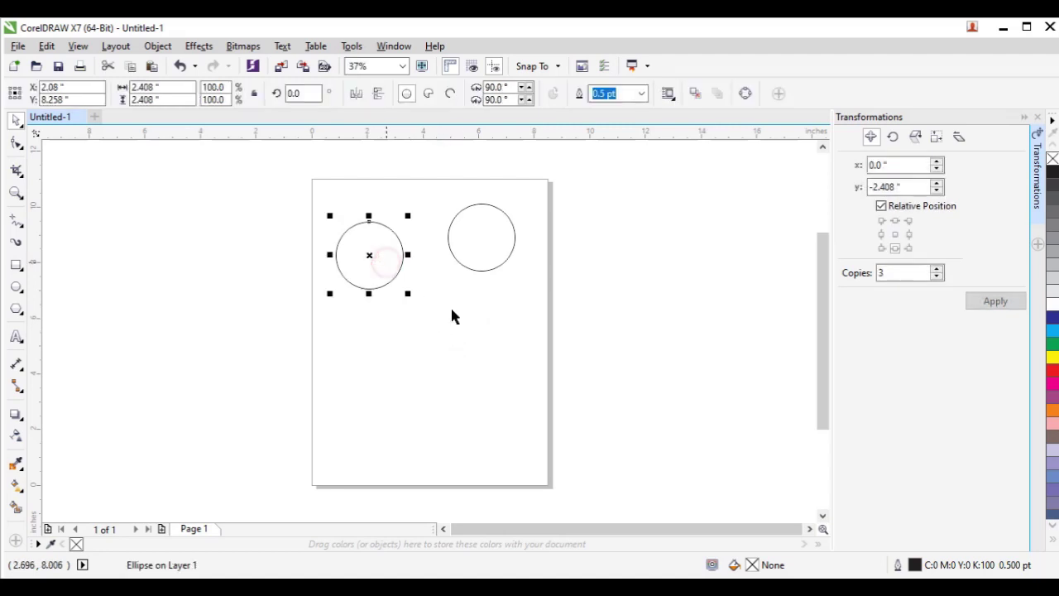
key(ctrl+d)
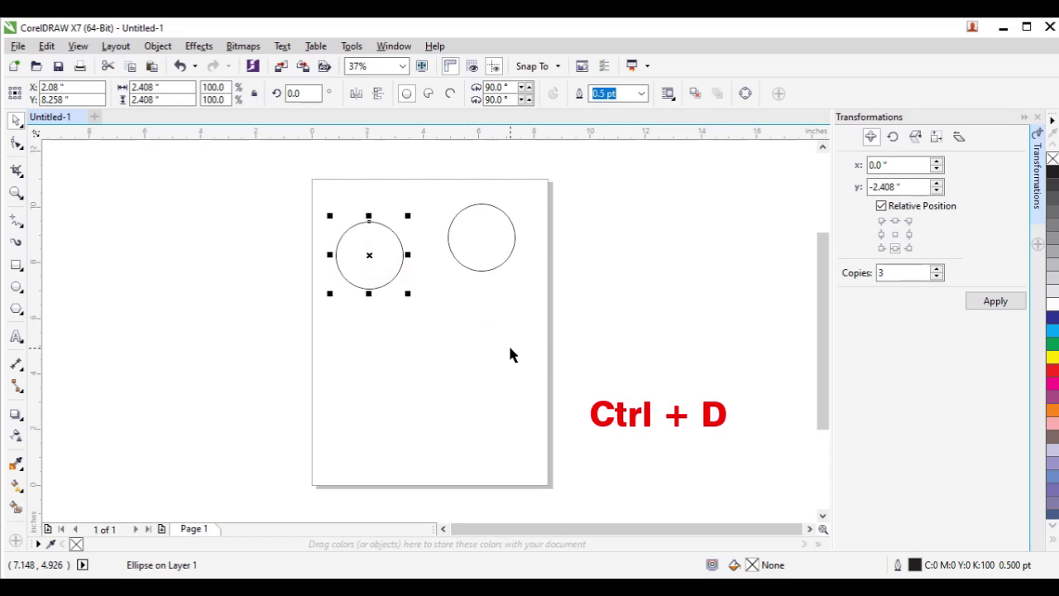
key(ctrl+d)
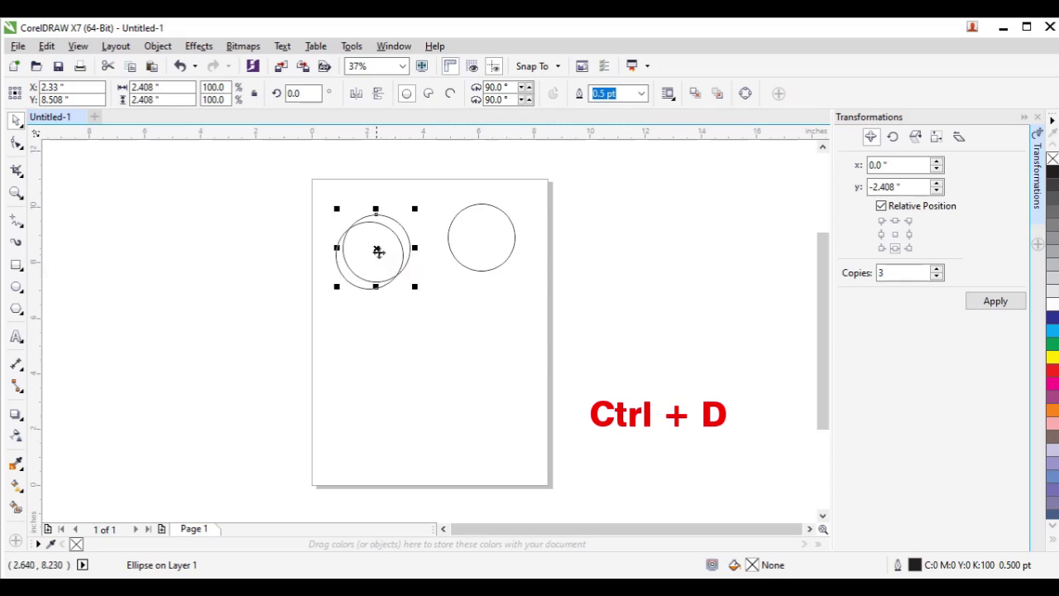
drag(378, 249, 301, 236)
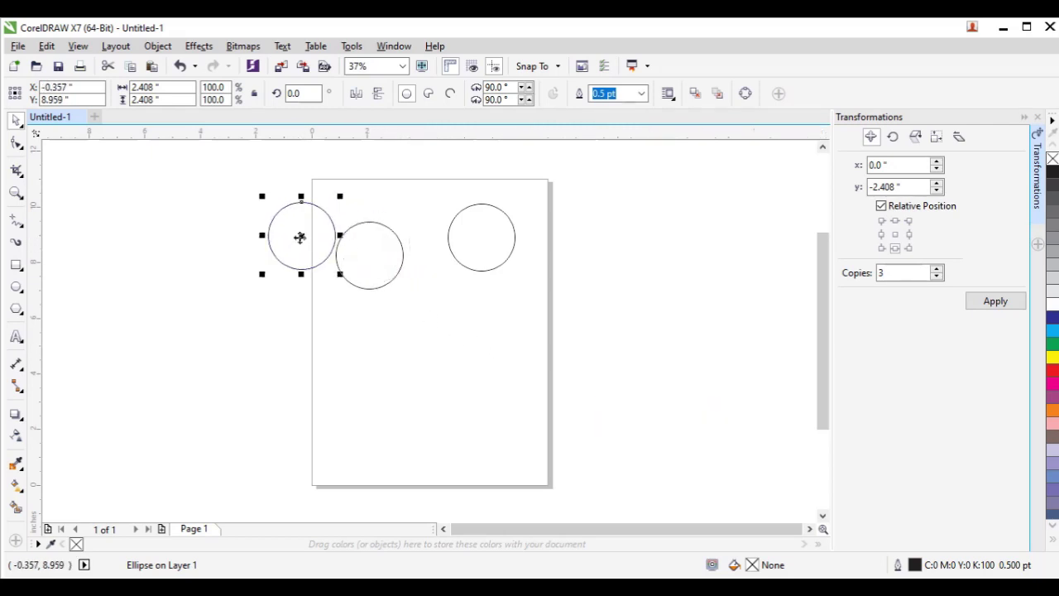
click(452, 308)
Duplicate the upper-right circle and move the duplicate to the middle of the page, at about X 4.80, Y 5.12 inches
click(467, 253)
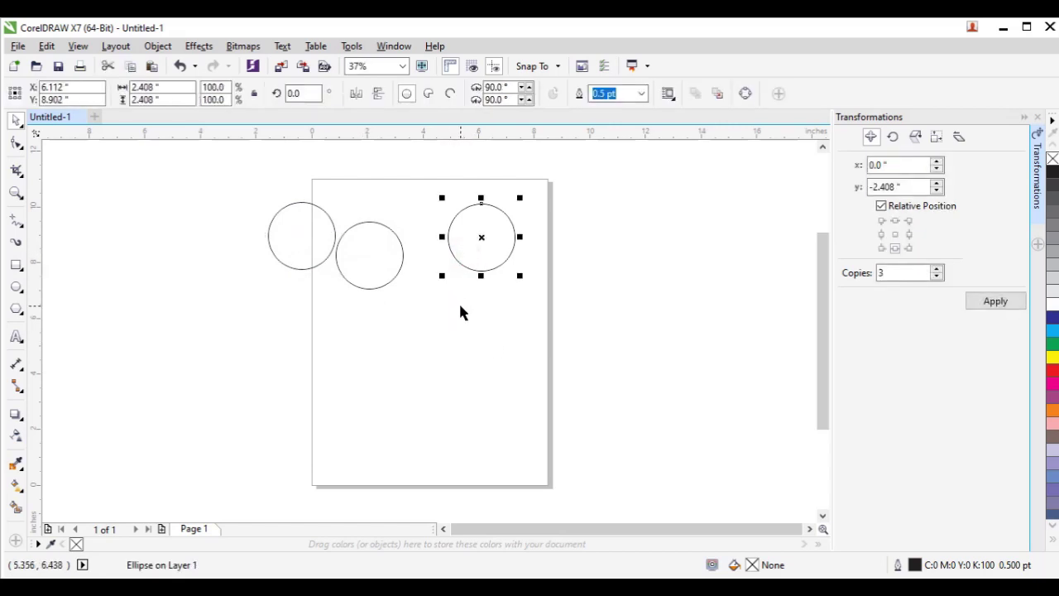
key(ctrl+d)
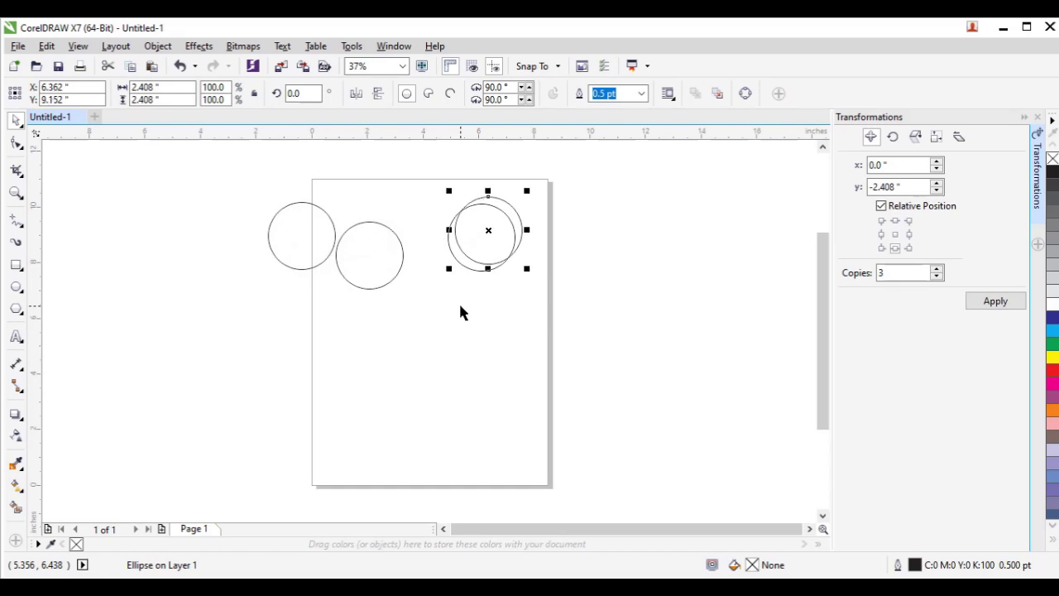
drag(488, 230, 443, 345)
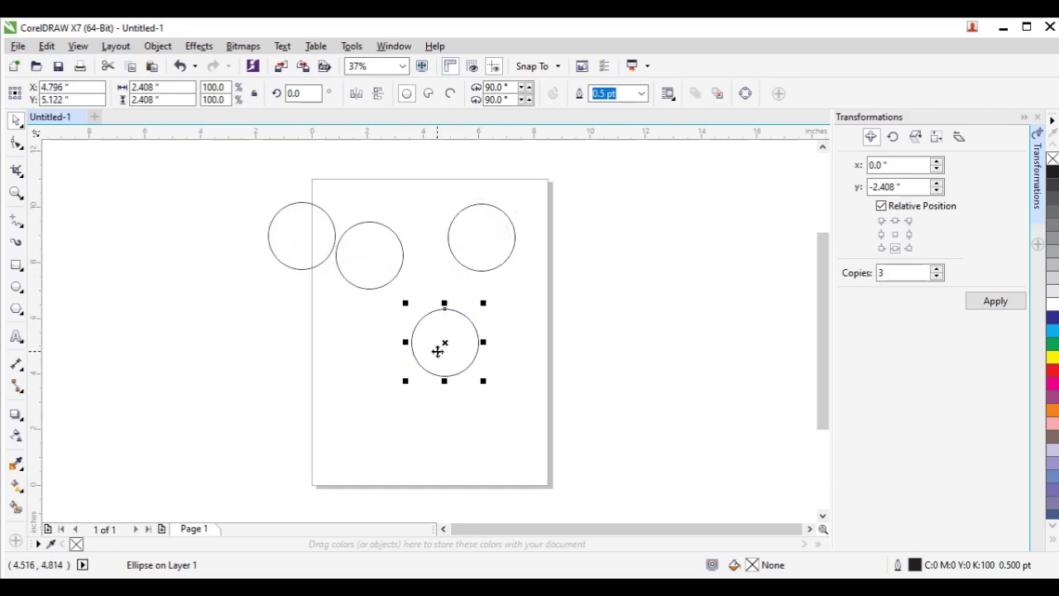
click(524, 314)
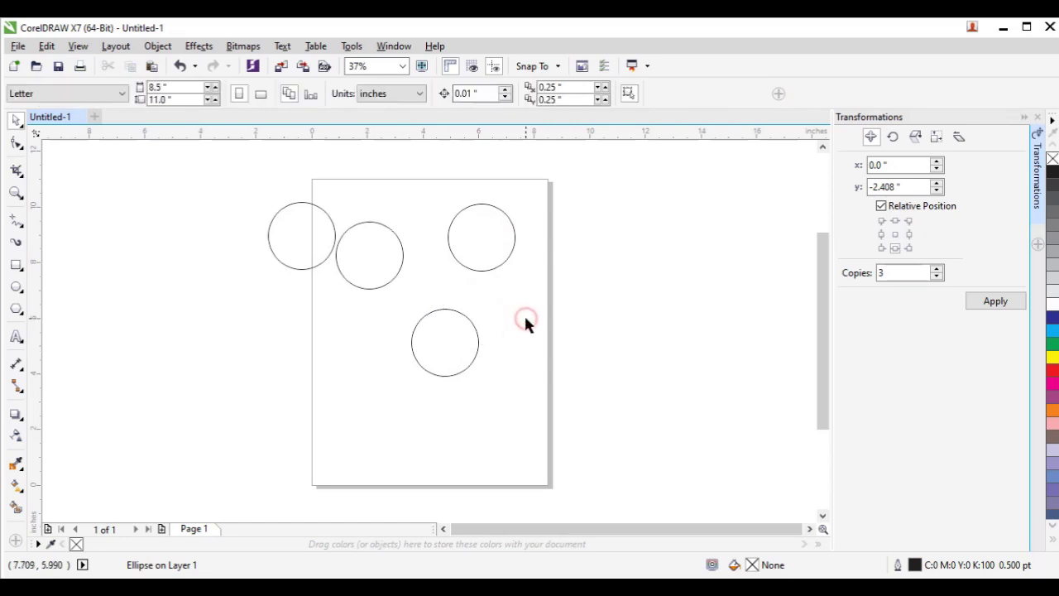
Delete the two left circles and the one in the middle of the page, leaving only the upper-right circle
click(478, 235)
drag(239, 181, 418, 326)
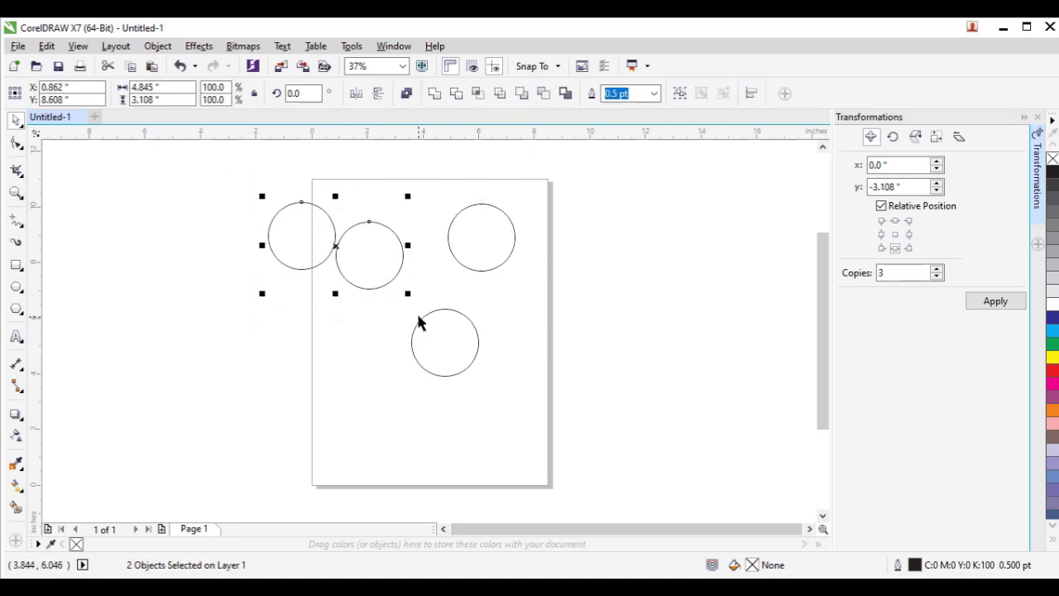
key(Delete)
click(445, 325)
key(Delete)
click(485, 235)
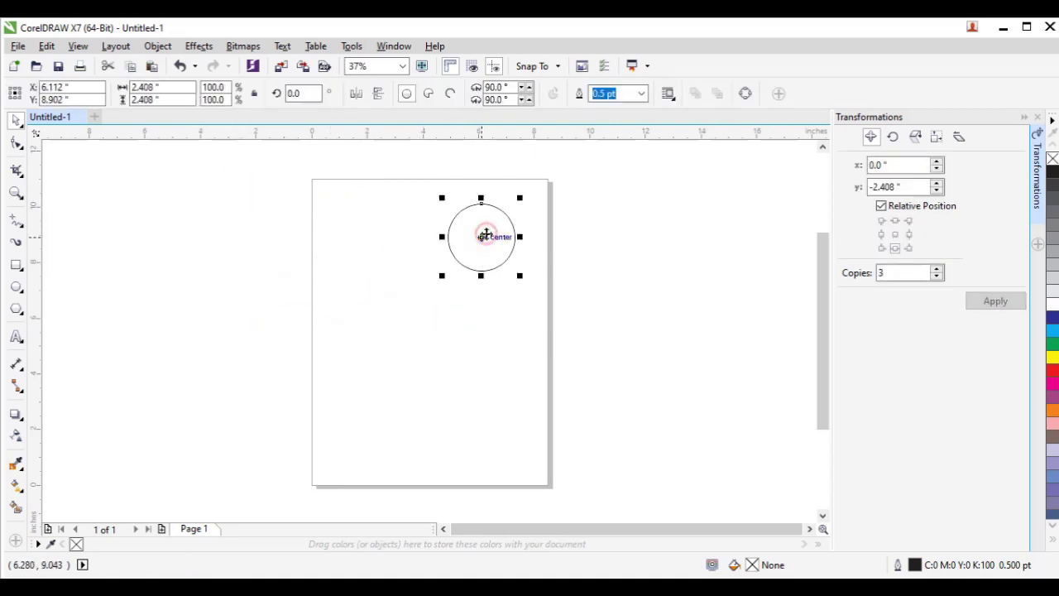
Try placing a copy of the circle in the page's upper-left area, and undo the copy
click(503, 308)
click(478, 240)
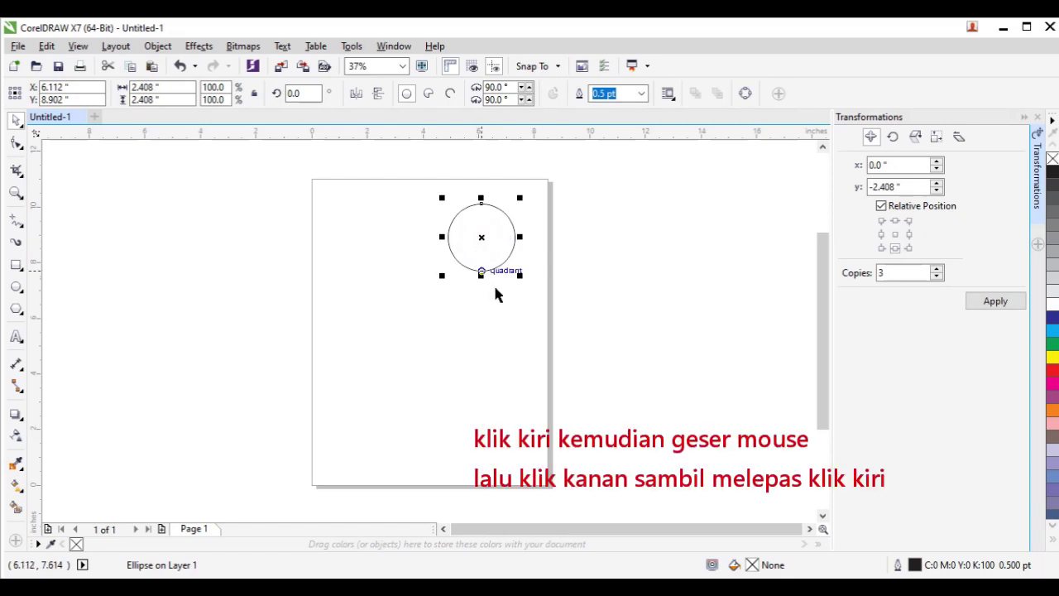
drag(480, 240, 365, 255)
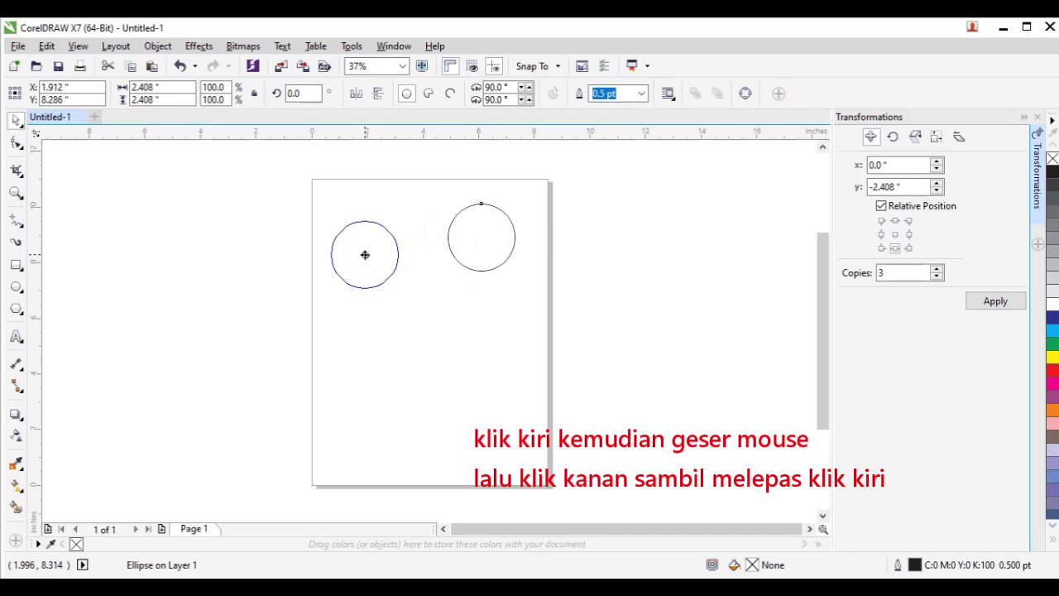
drag(365, 255, 365, 255)
right_click(365, 255)
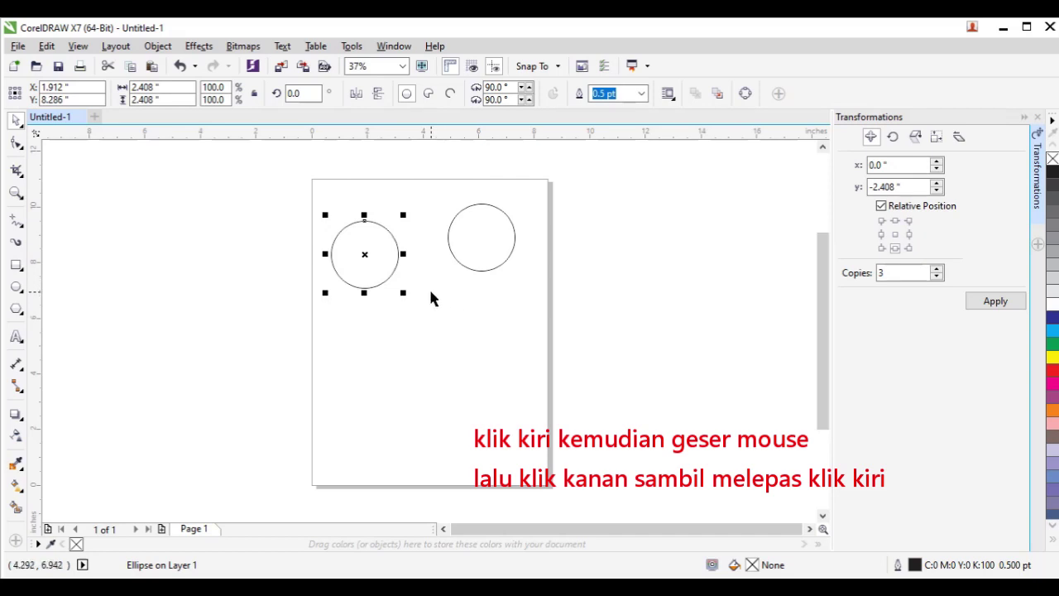
key(ctrl+z)
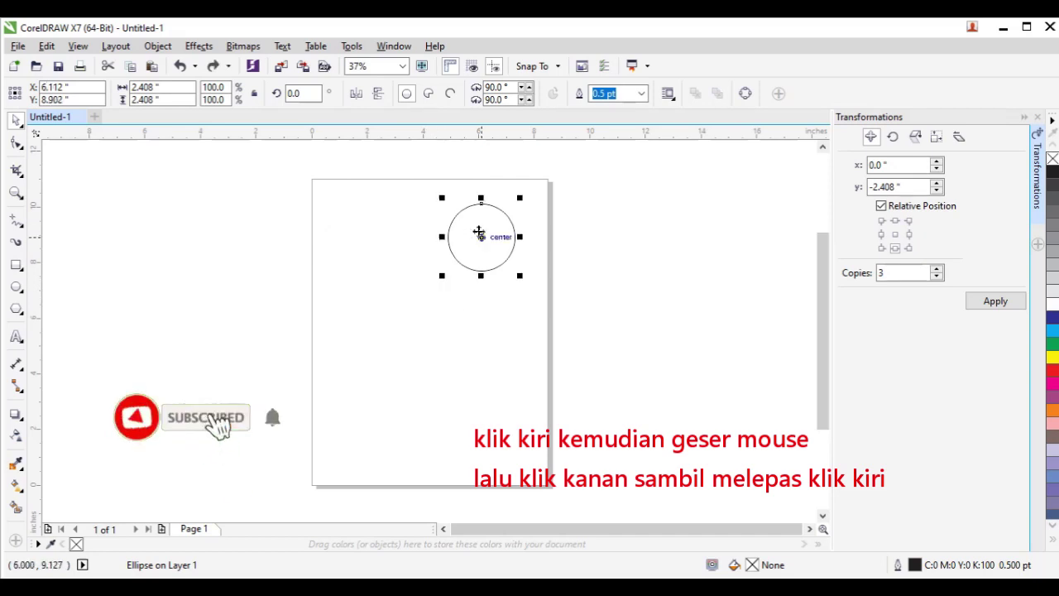
Place a copy of the circle at about X 2.84, Y 7.42 inches, and delete the copy
drag(482, 237, 391, 278)
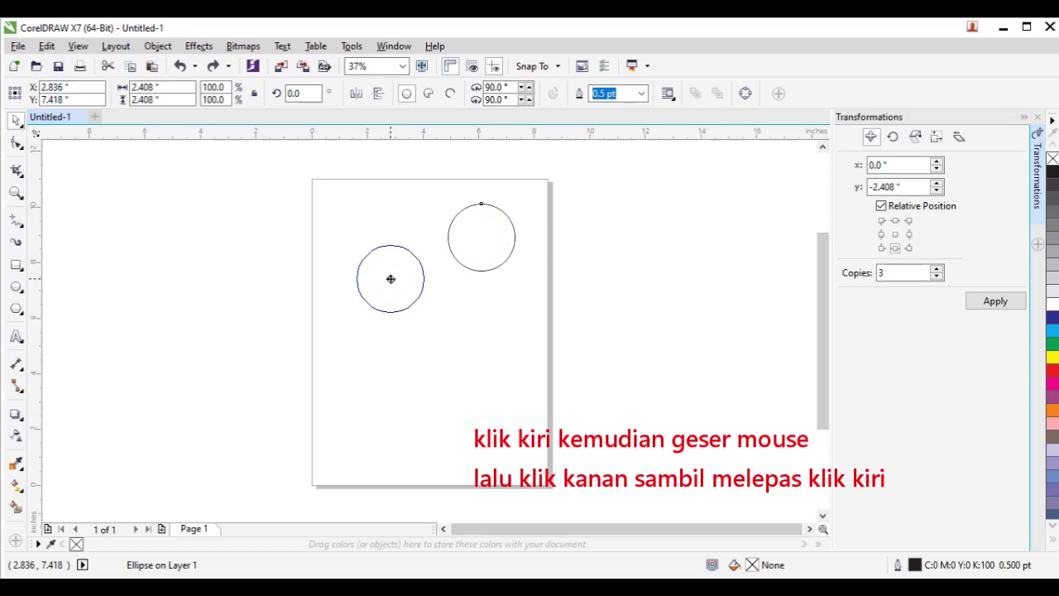
drag(391, 279, 390, 279)
right_click(390, 278)
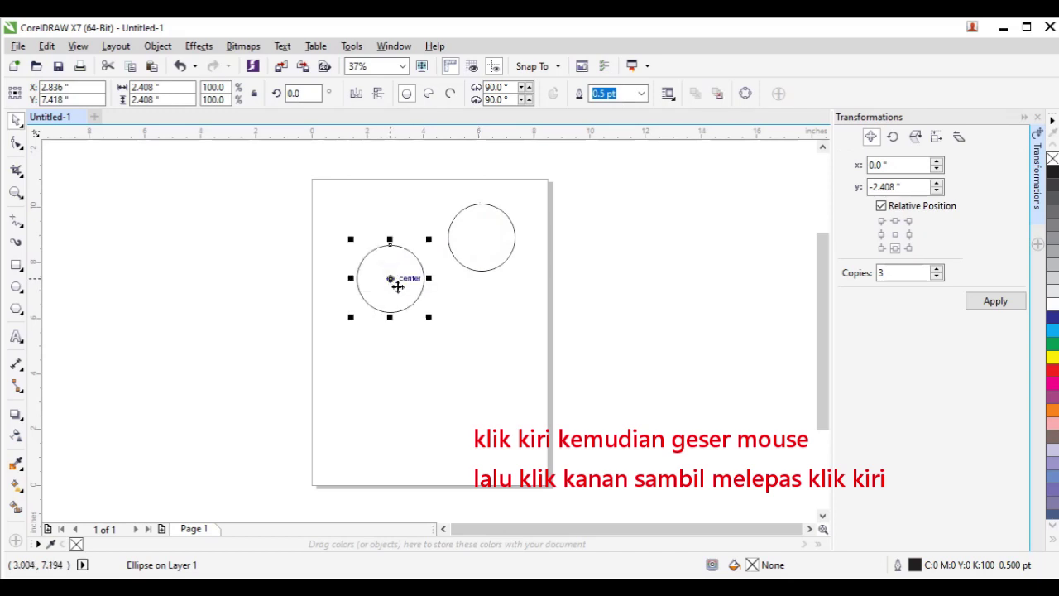
click(460, 297)
click(376, 277)
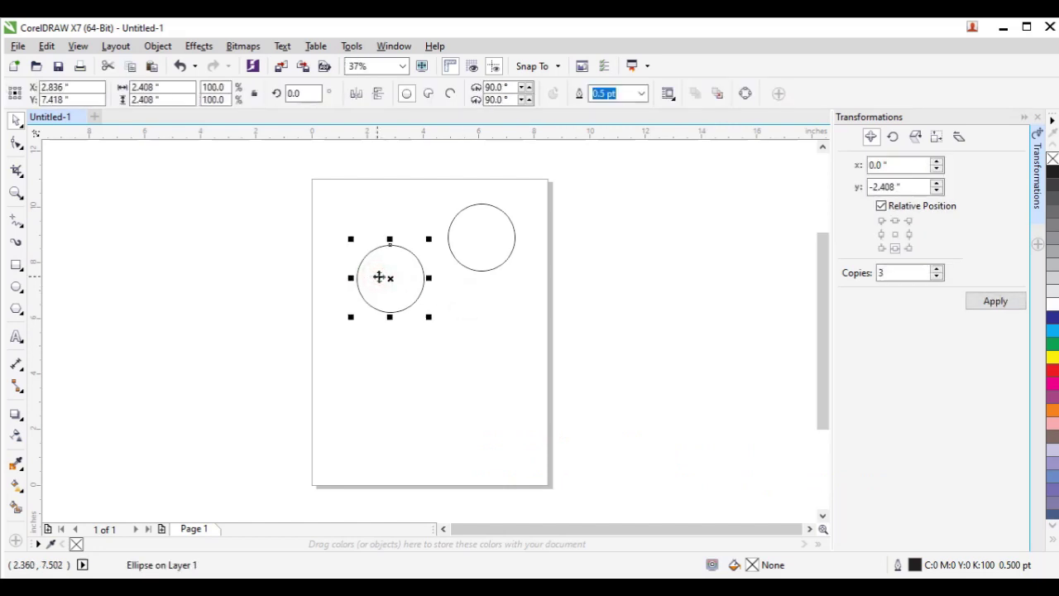
key(Delete)
Move the circle to the page's upper-left corner and shrink it to about 1.74 inches in diameter
click(482, 237)
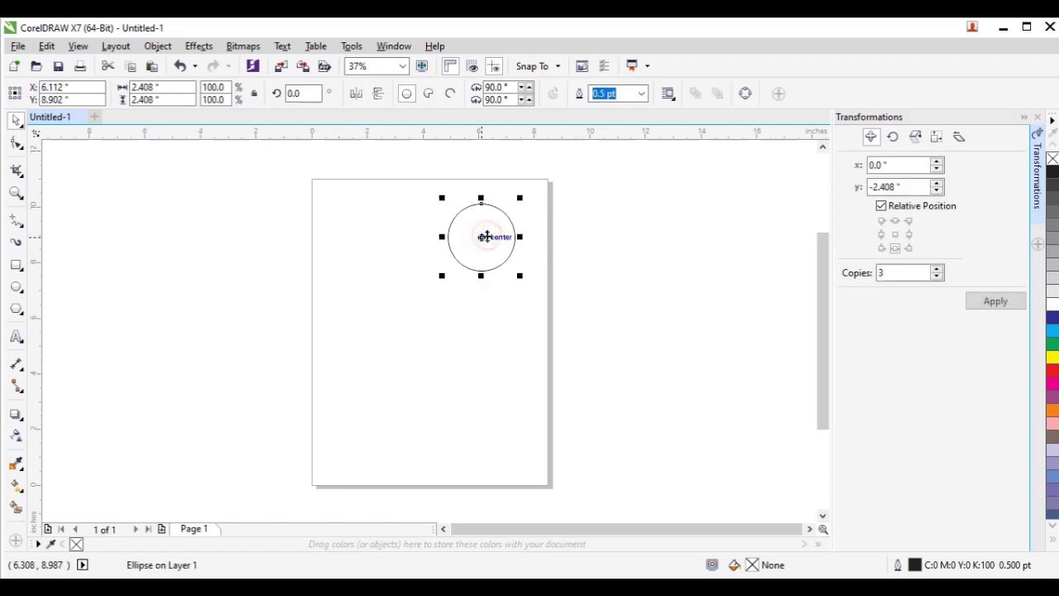
drag(480, 237, 361, 221)
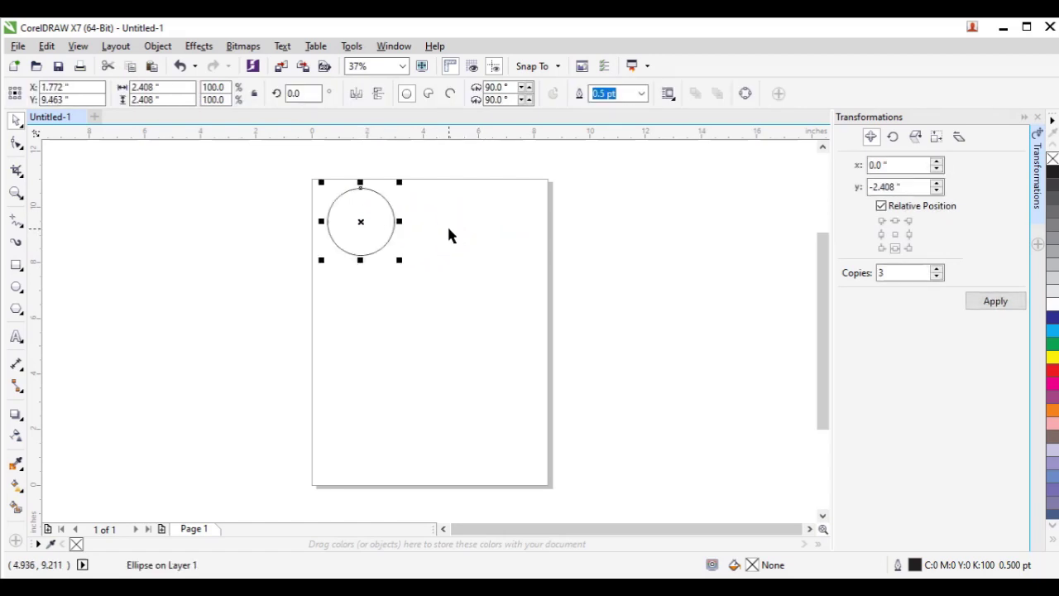
drag(400, 259, 381, 242)
click(453, 230)
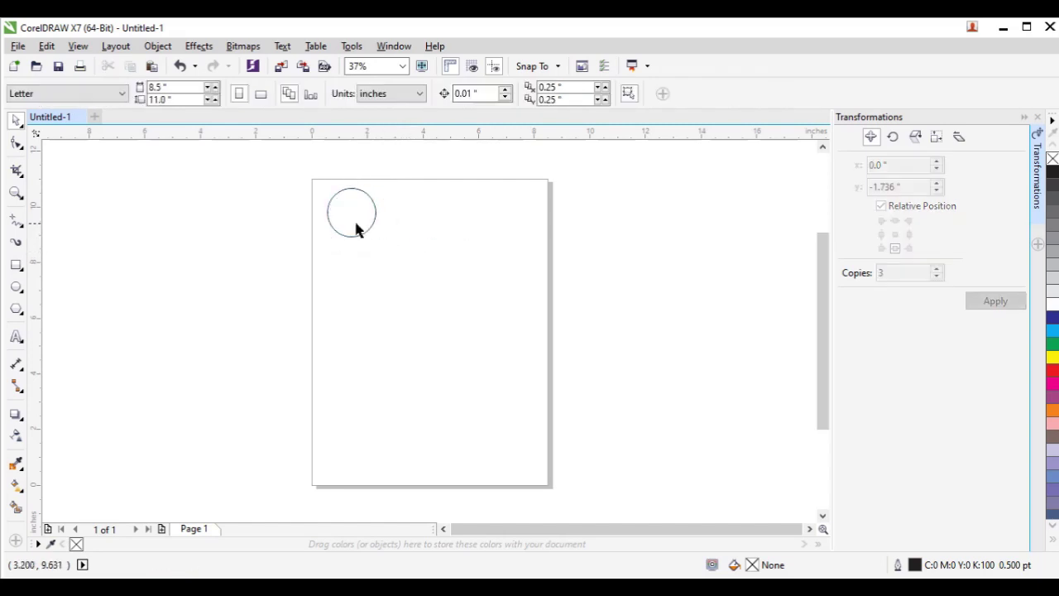
Hide the Position transformation settings
click(157, 46)
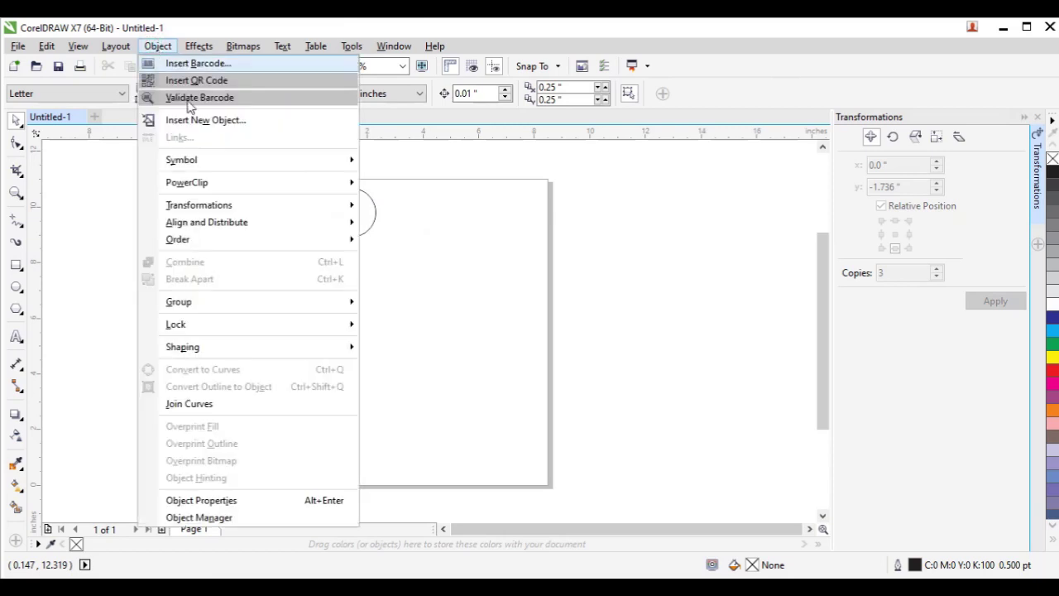
mouse_move(220, 213)
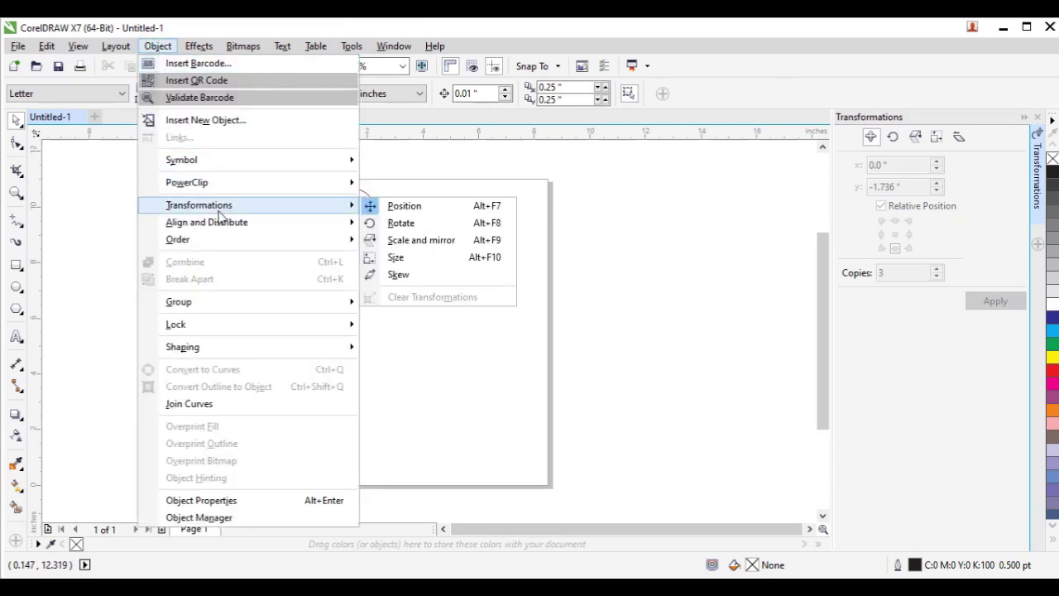
click(404, 207)
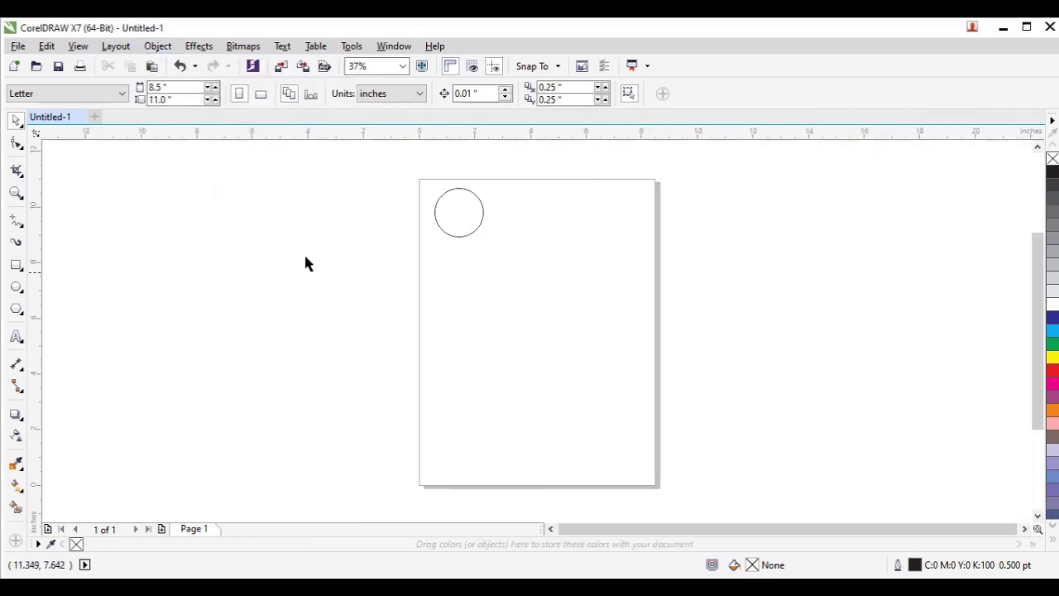
Open the Position transformation settings and select the circle in the page's upper-left corner
click(157, 47)
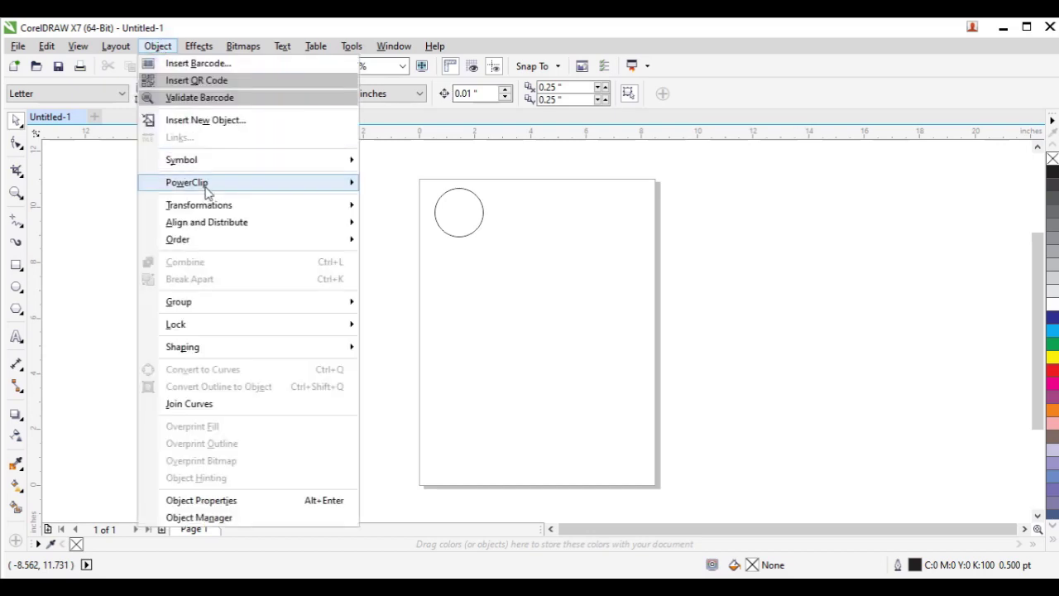
mouse_move(208, 205)
click(404, 206)
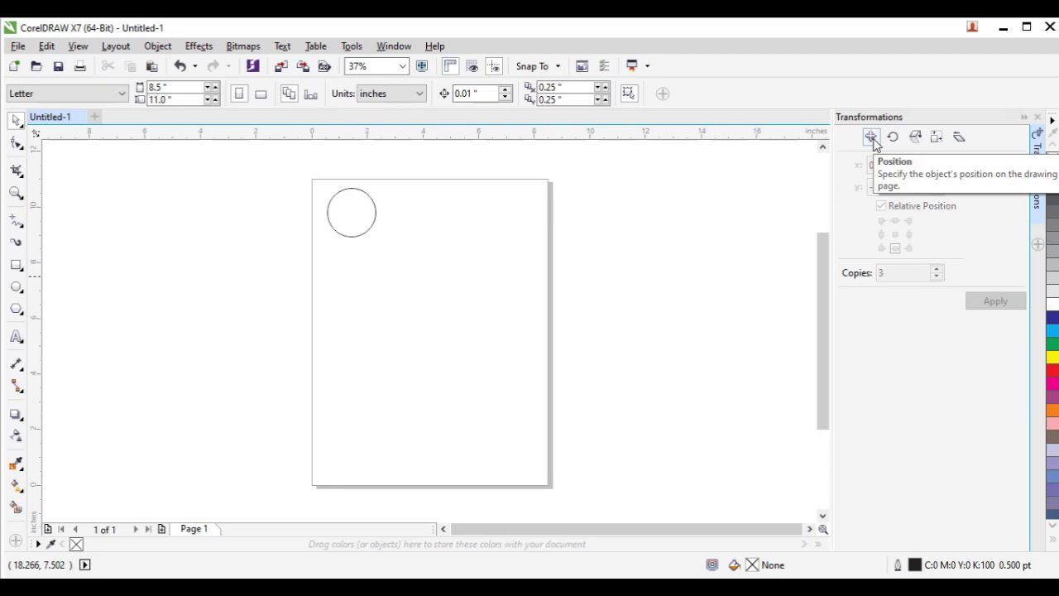
click(373, 222)
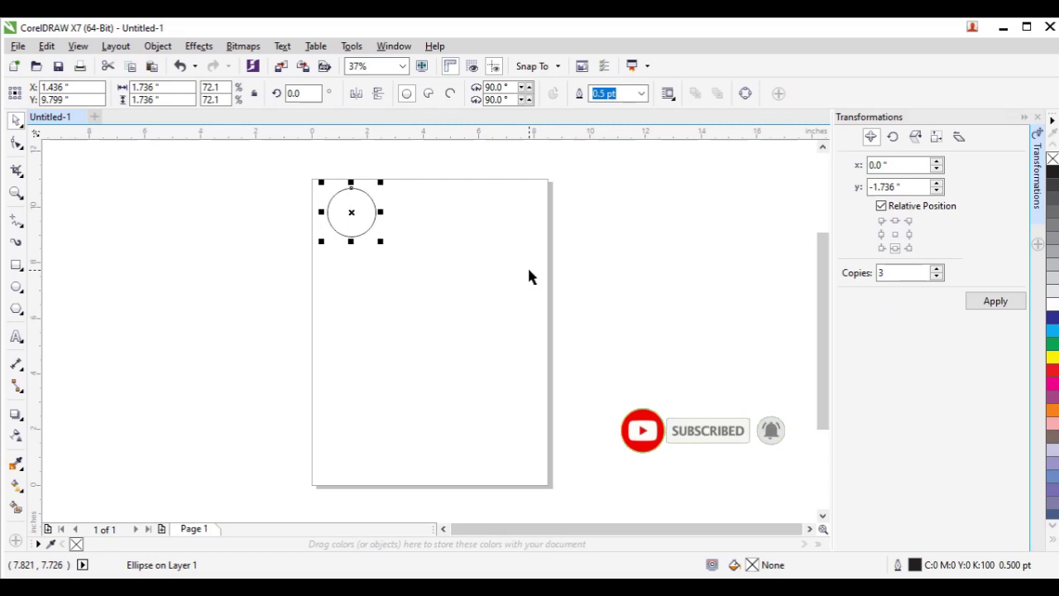
Use a relative Position transformation to place one copy of the circle directly to its right, offset 1.736 inches horizontally
click(882, 275)
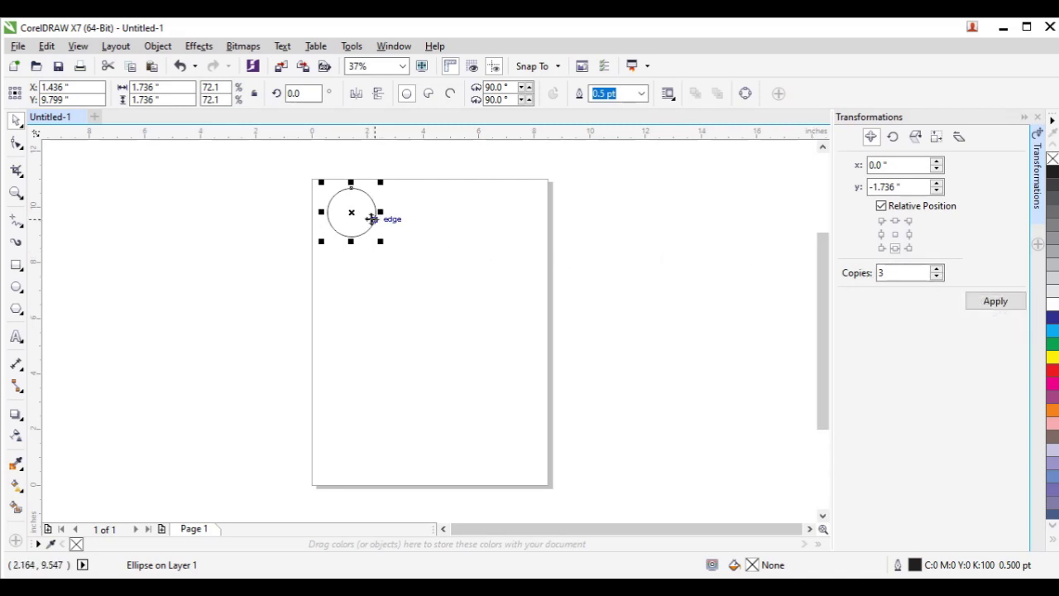
click(895, 234)
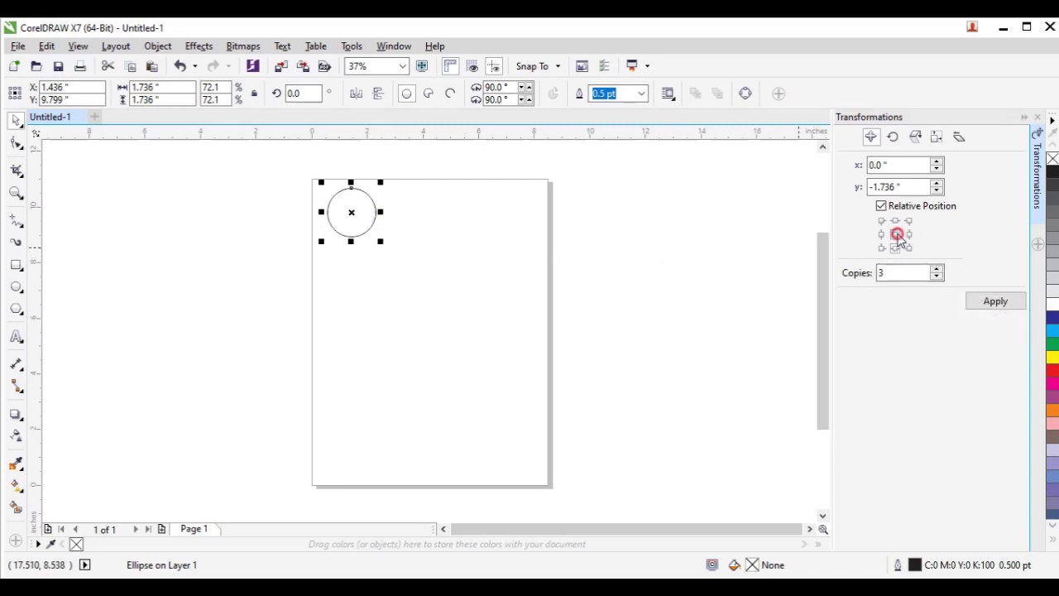
click(937, 276)
click(937, 277)
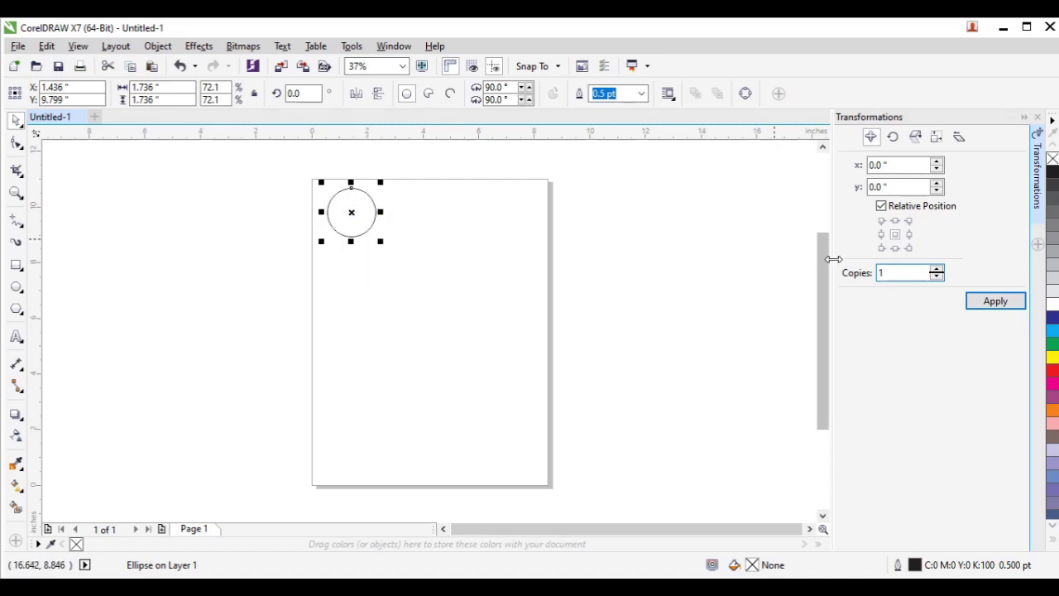
click(909, 235)
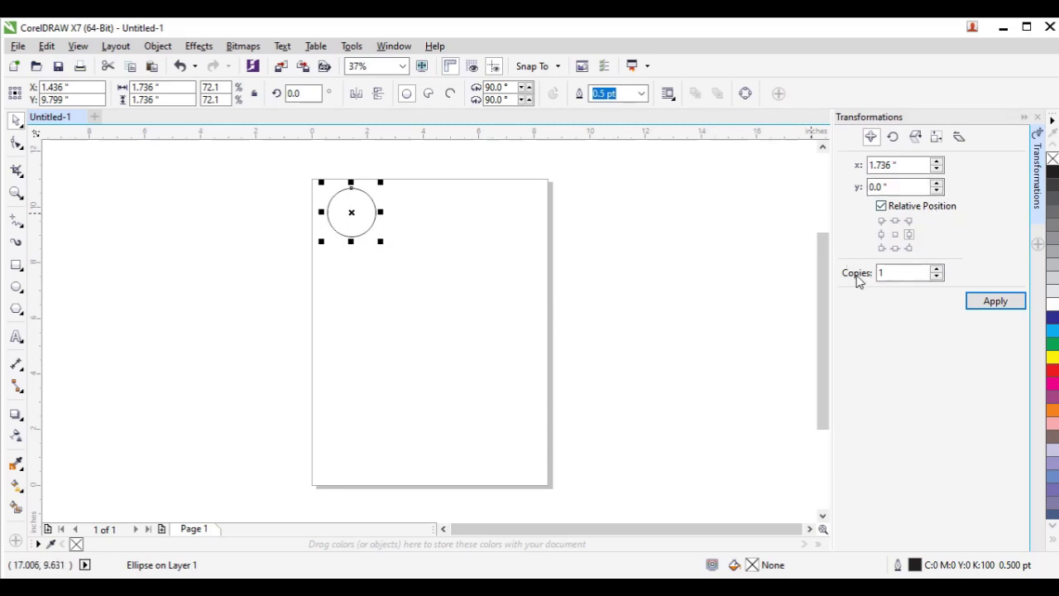
click(999, 306)
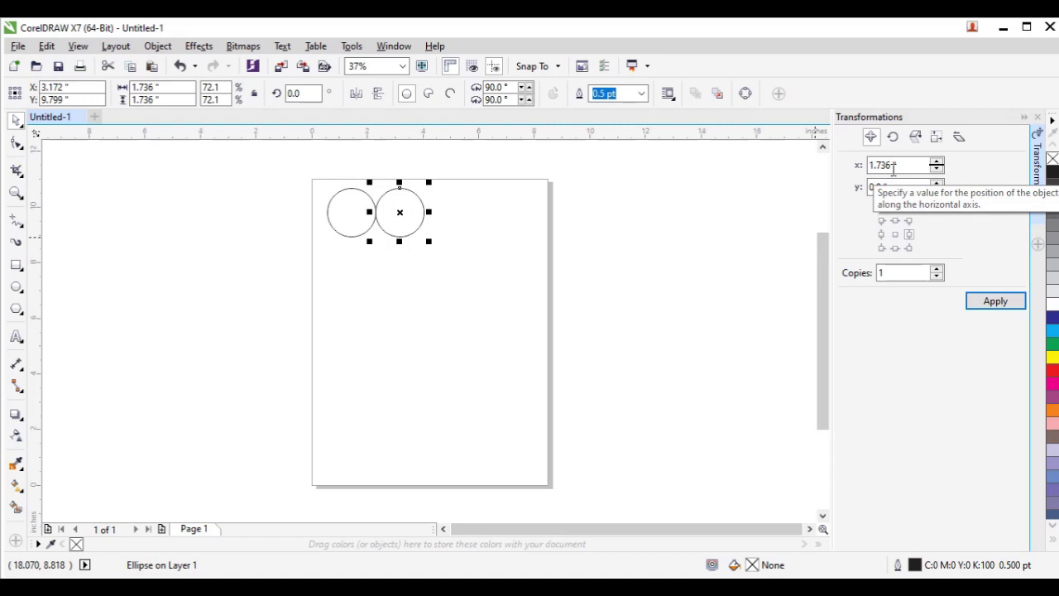
Extend the row to the right with two more copies of the second circle at 1.736-inch spacing, and deselect
click(937, 269)
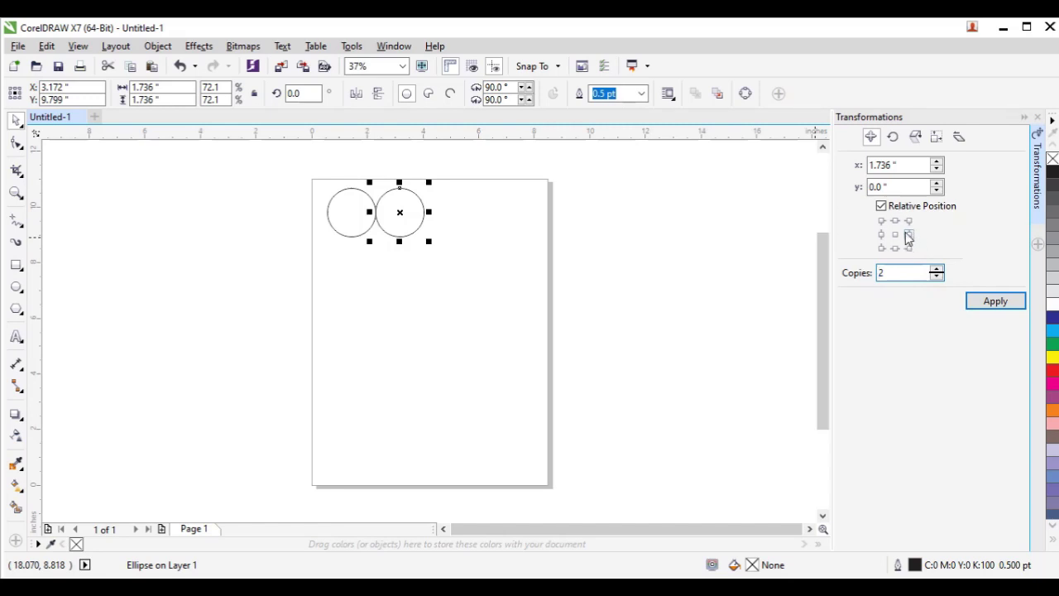
click(994, 302)
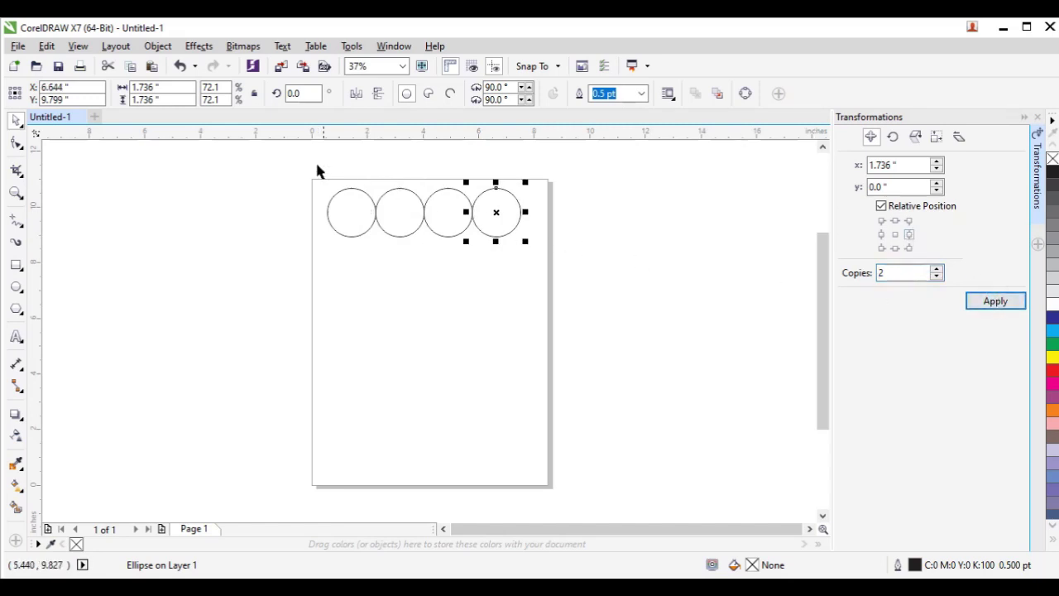
click(551, 261)
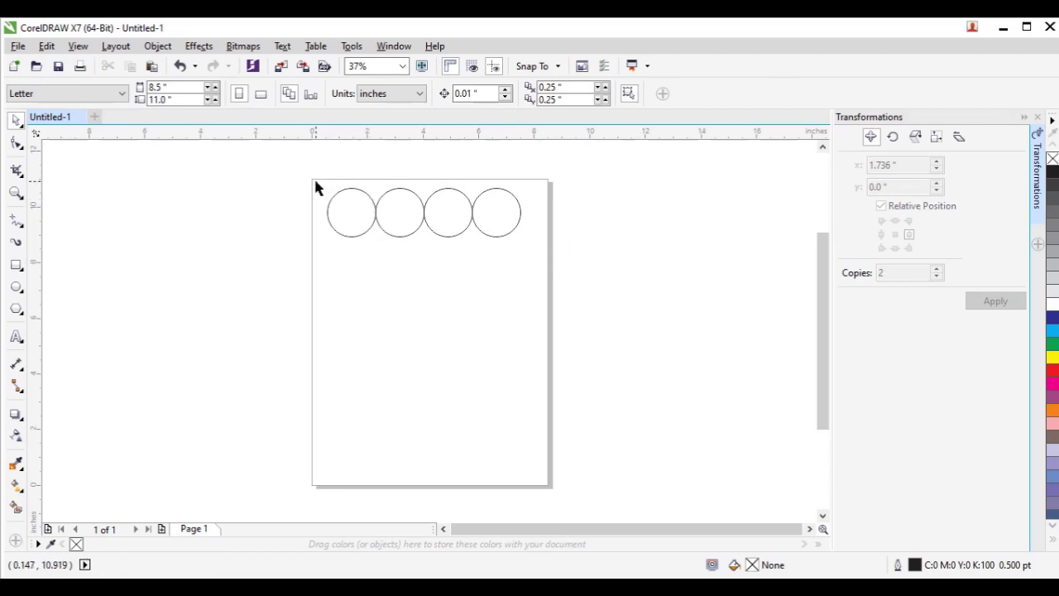
Select the row of four circles and place four copies of it downward at relative offsets of -1.736 inches vertically
drag(315, 175, 546, 261)
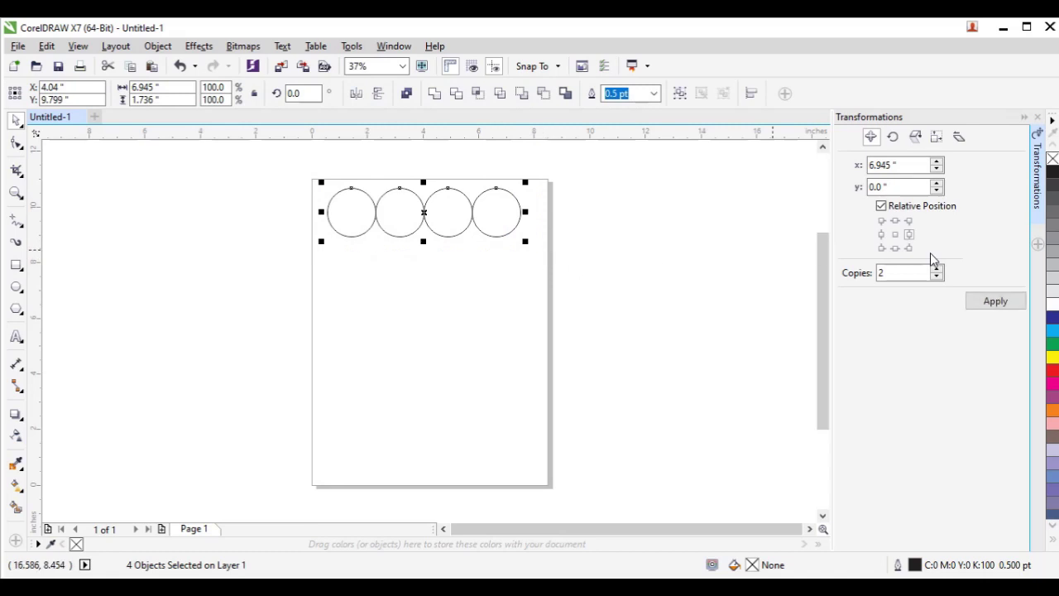
click(937, 270)
click(937, 269)
click(896, 249)
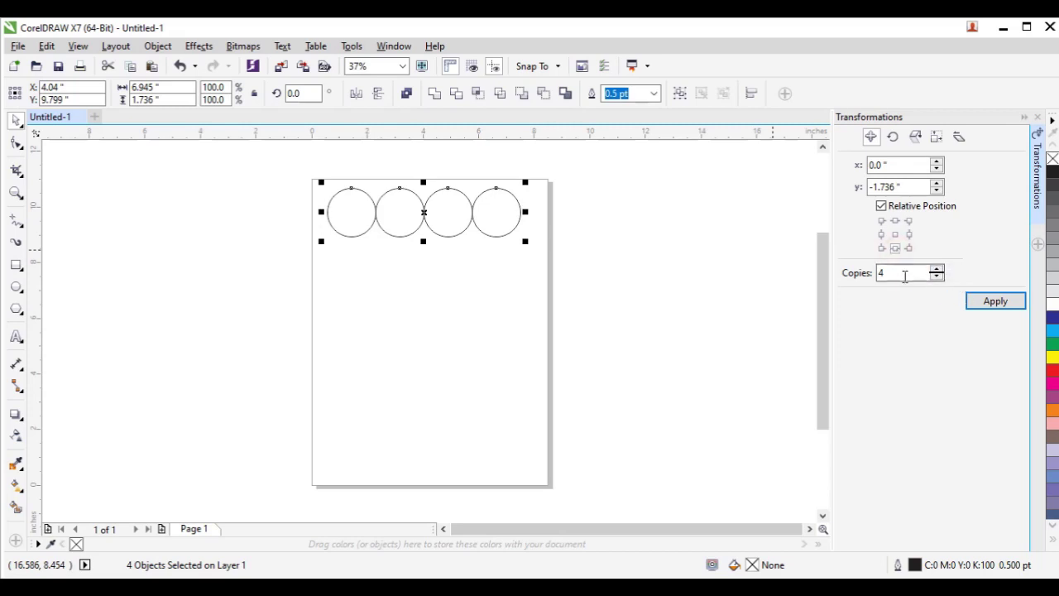
double_click(880, 272)
text(4)
click(997, 302)
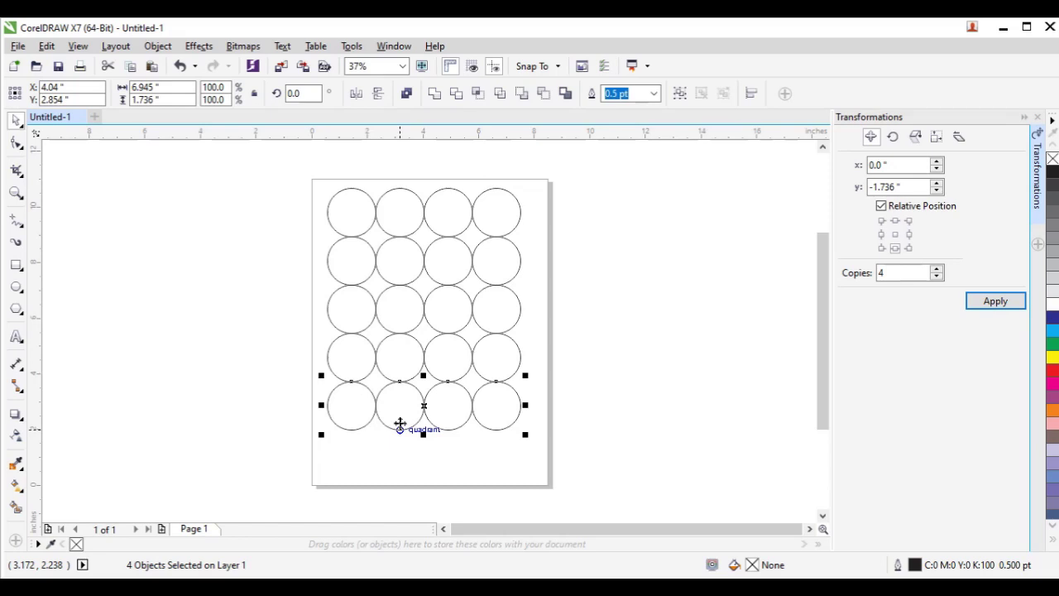
Delete every circle in the grid except the original one in the page's upper-left corner
click(551, 447)
drag(554, 447, 298, 231)
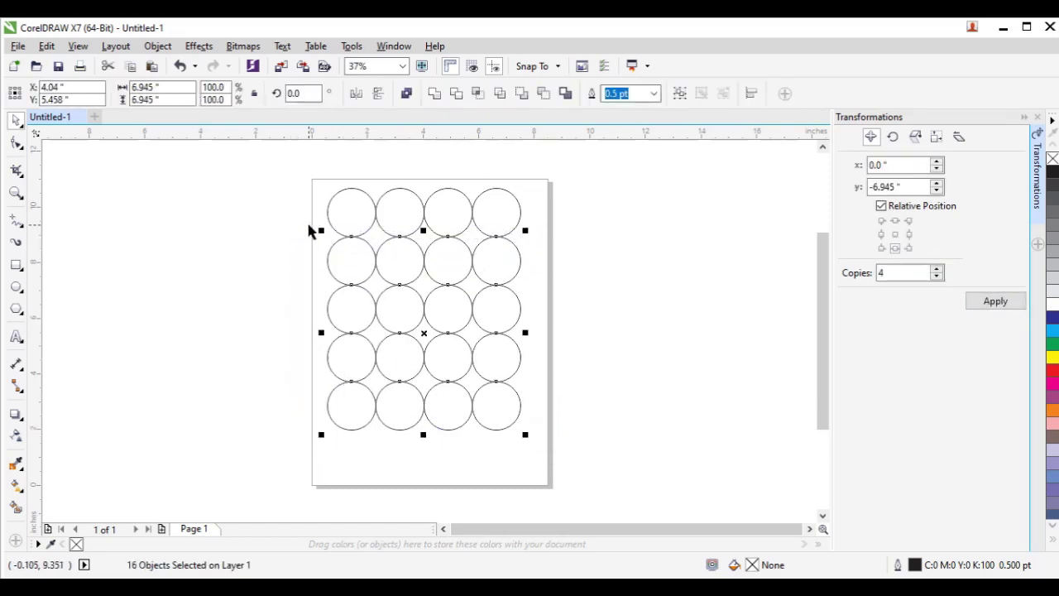
key(Delete)
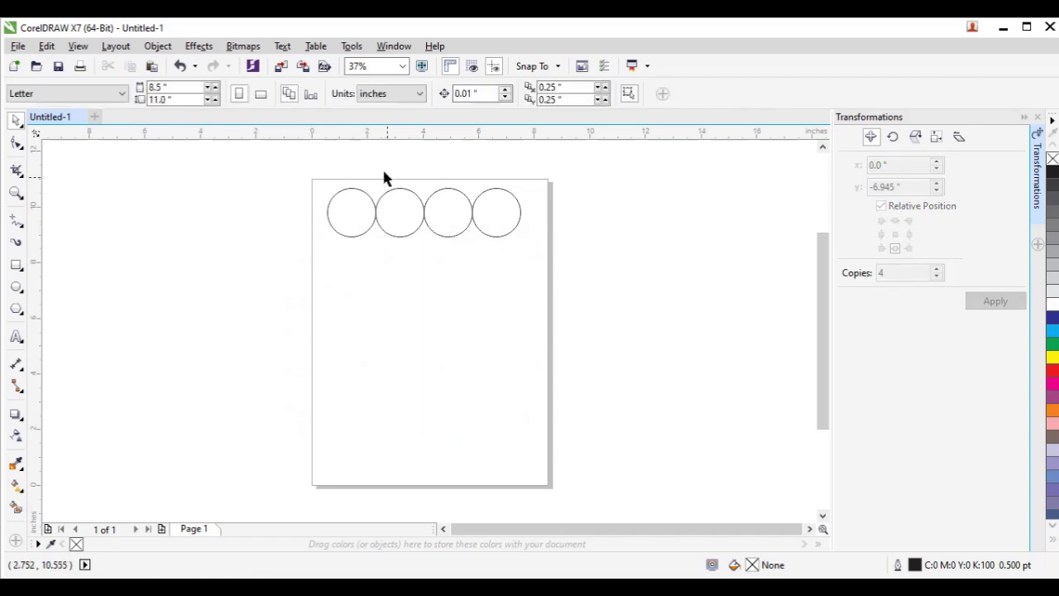
drag(362, 168, 560, 268)
key(Delete)
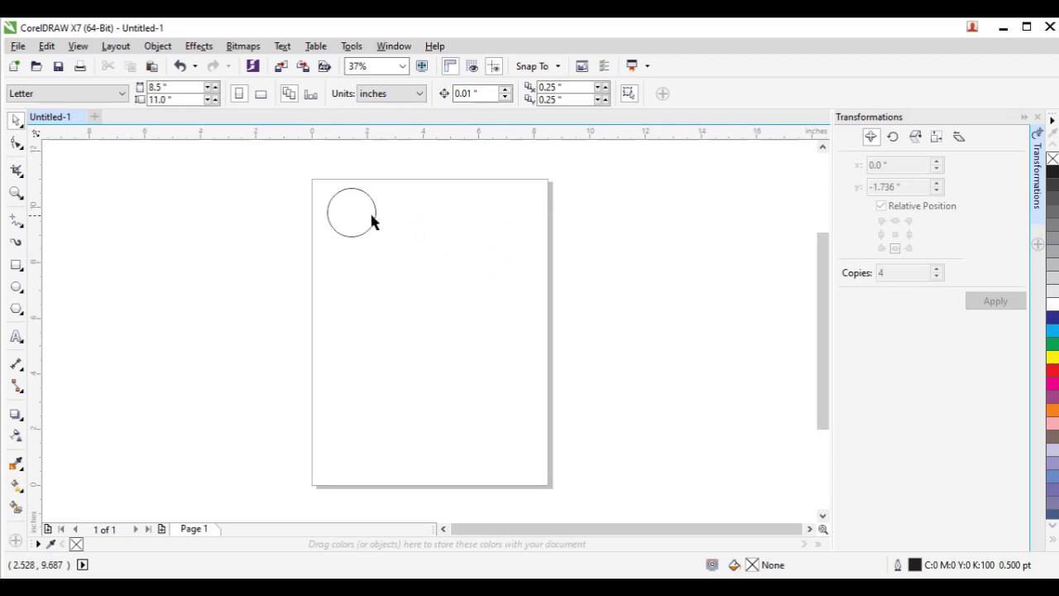
Enlarge the remaining circle to about 4.82 inches in diameter and move it to about X 3.76, Y 7.08 inches
click(376, 220)
drag(380, 243, 466, 326)
drag(398, 254, 415, 288)
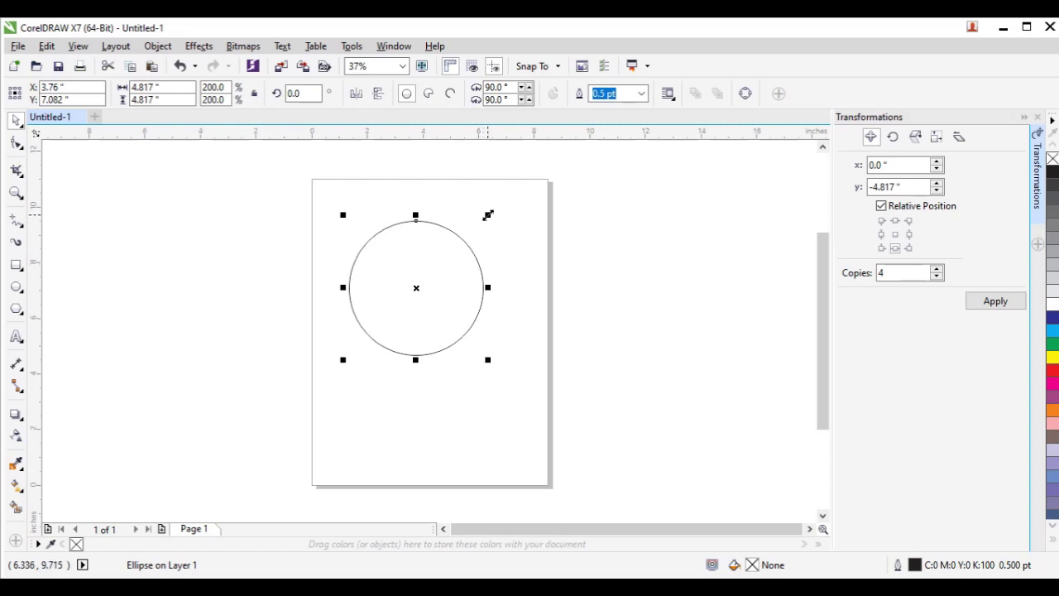
Create a smaller concentric copy of the large circle, scaled from its center to about 3.64 inches in diameter
drag(489, 215, 475, 224)
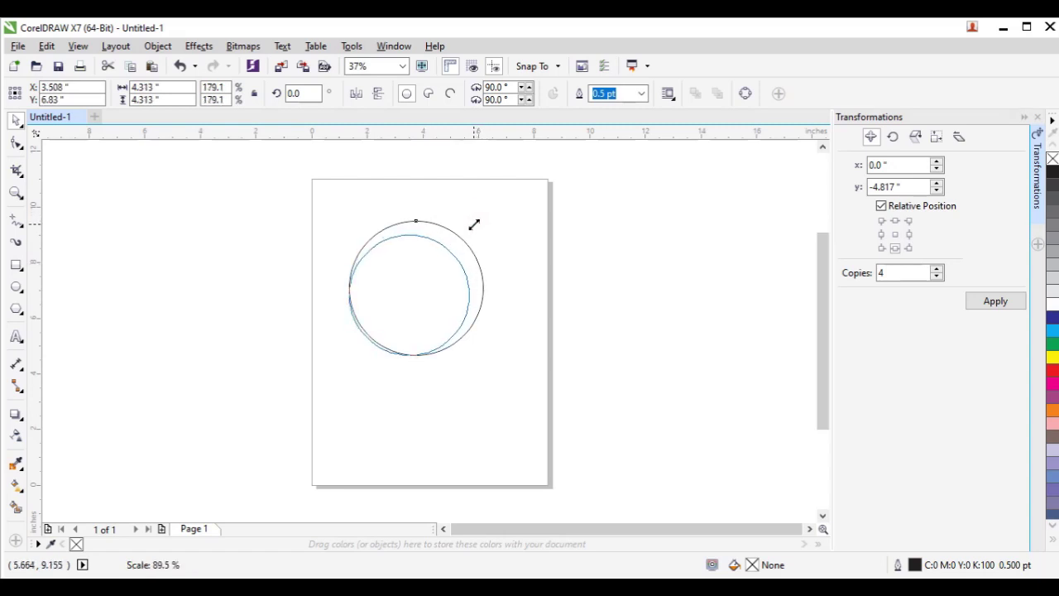
key(shift)
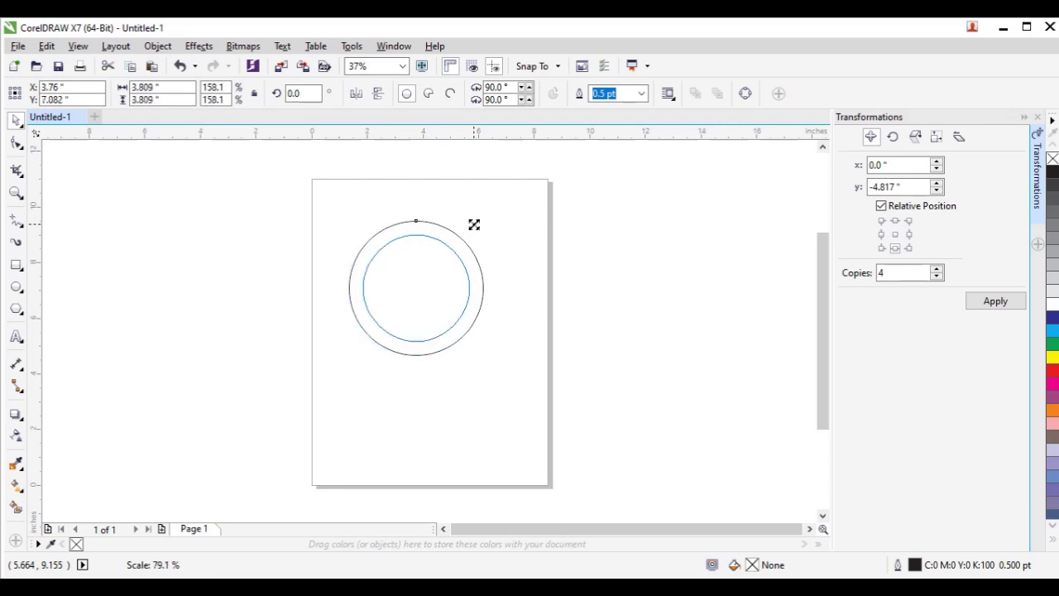
drag(474, 224, 471, 227)
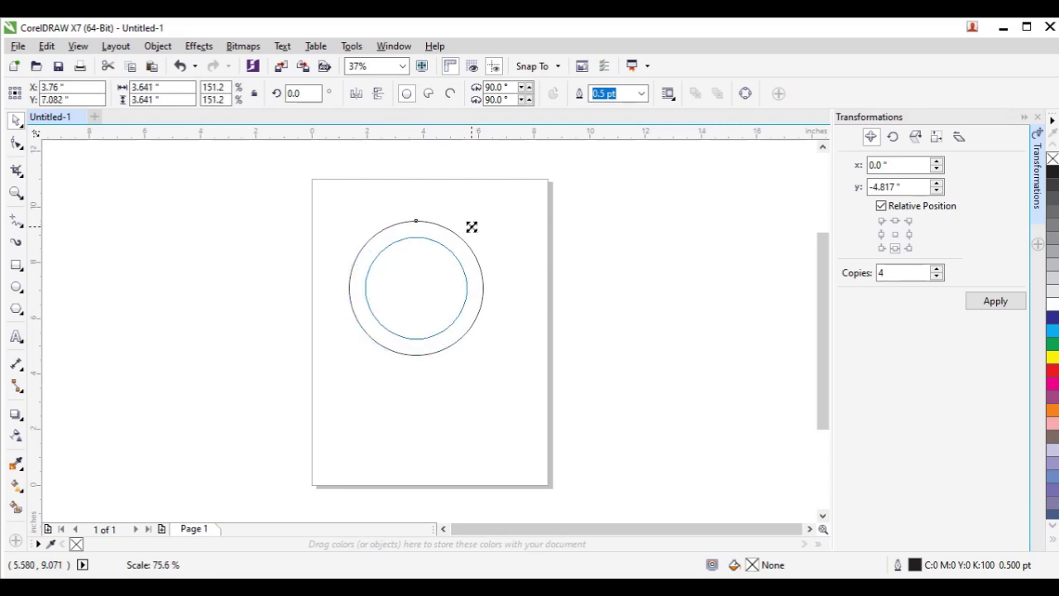
drag(472, 227, 472, 230)
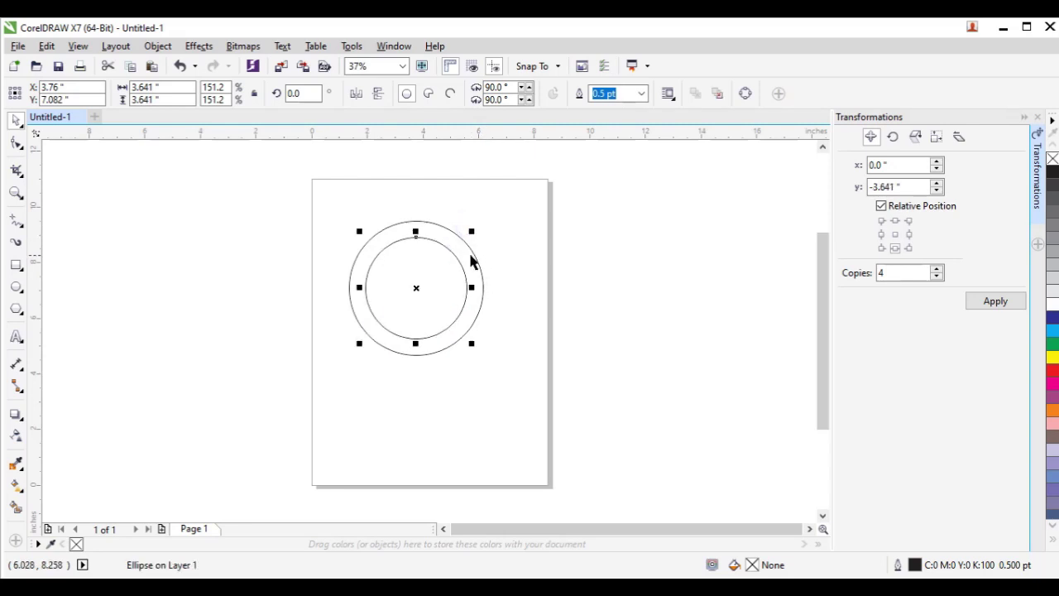
Create another concentric copy inside the 3.64-inch circle, scaled to about 2.58 inches in diameter, and deselect it
drag(472, 230, 462, 250)
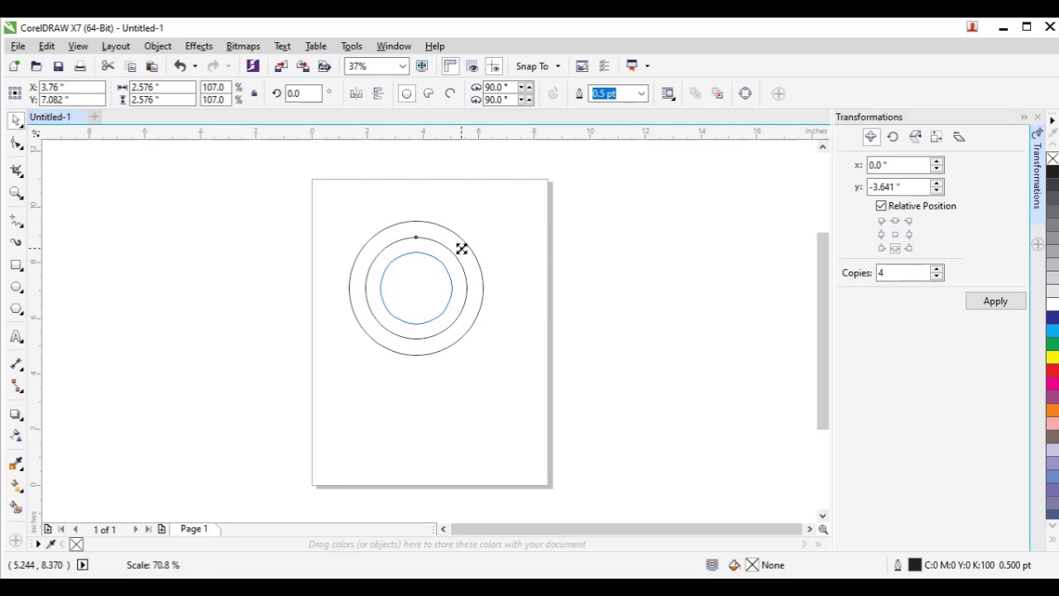
drag(462, 248, 461, 246)
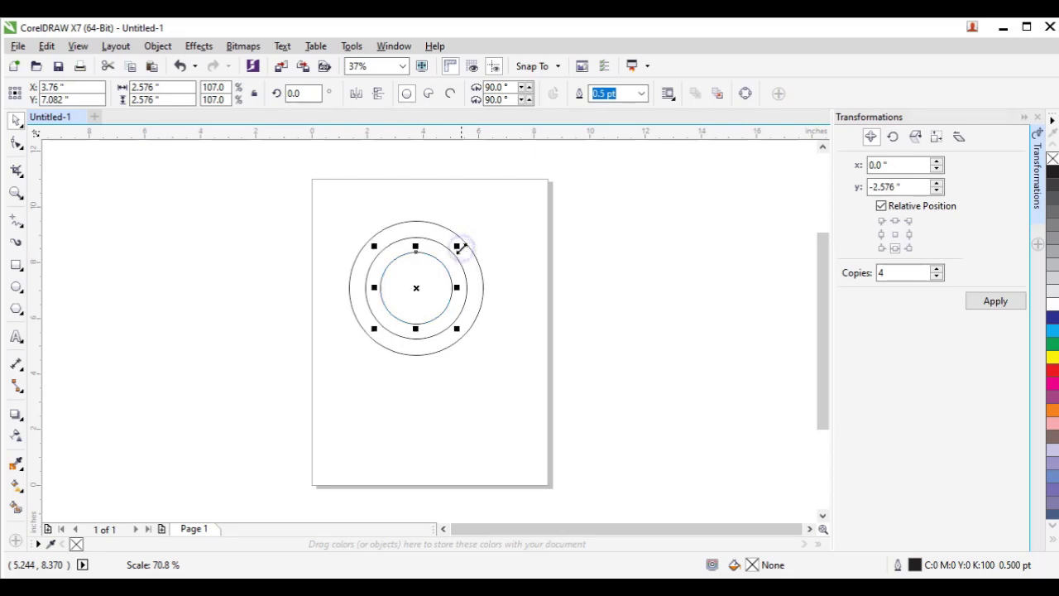
click(511, 259)
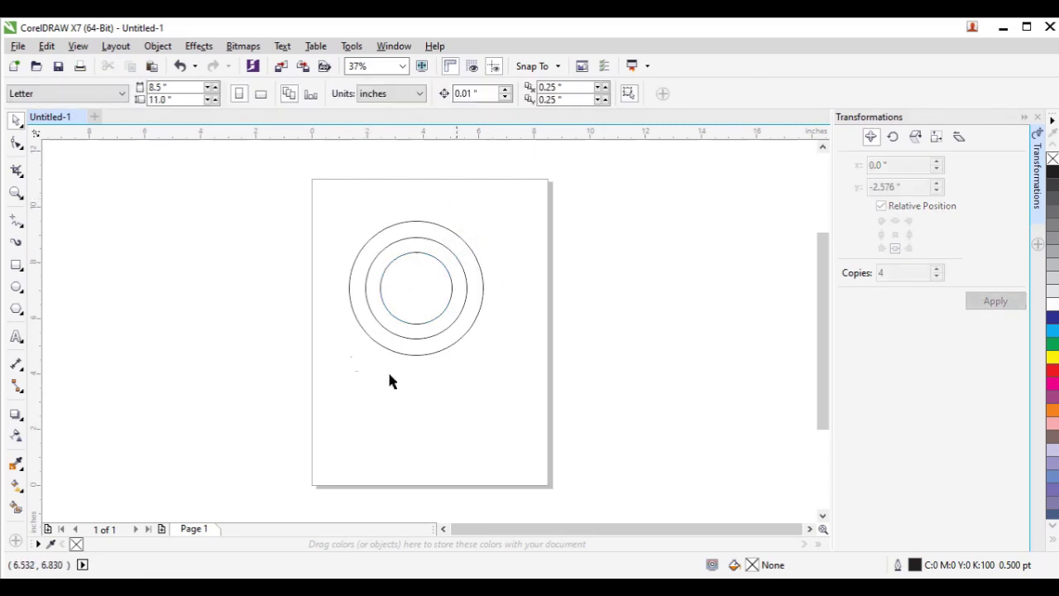